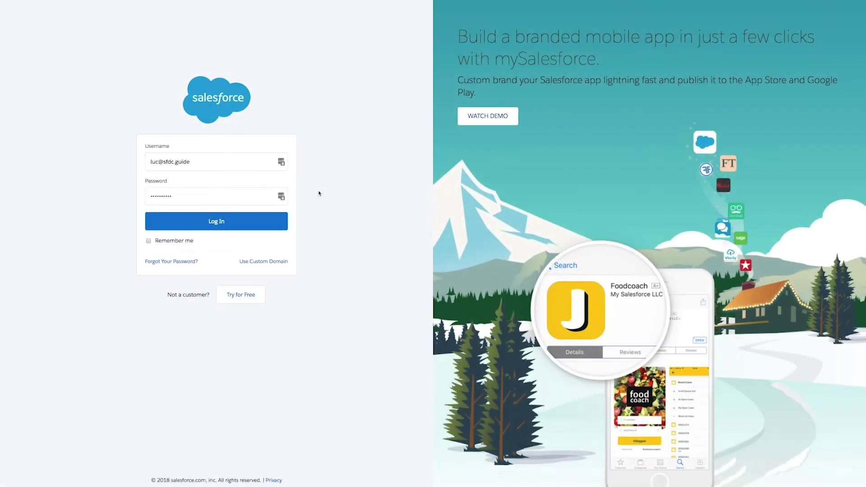
Log in, then reach Process Builder from Setup by searching Quick Find for 'proces'.
left_click(280, 225)
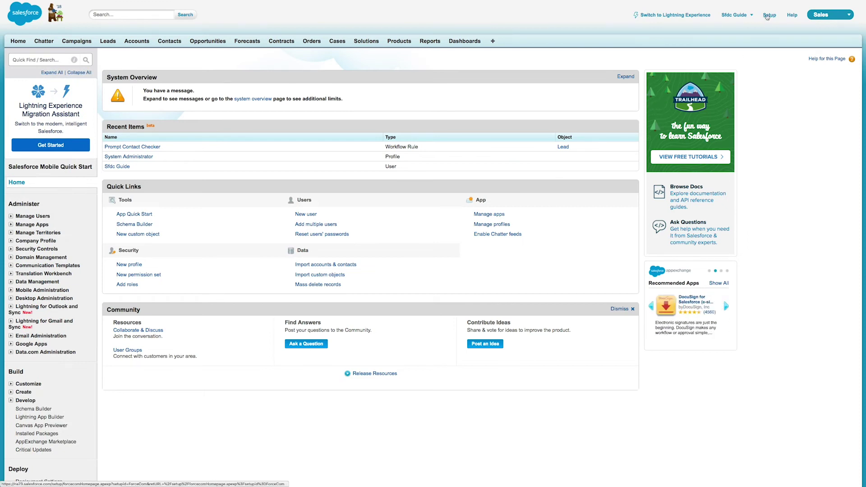
left_click(766, 15)
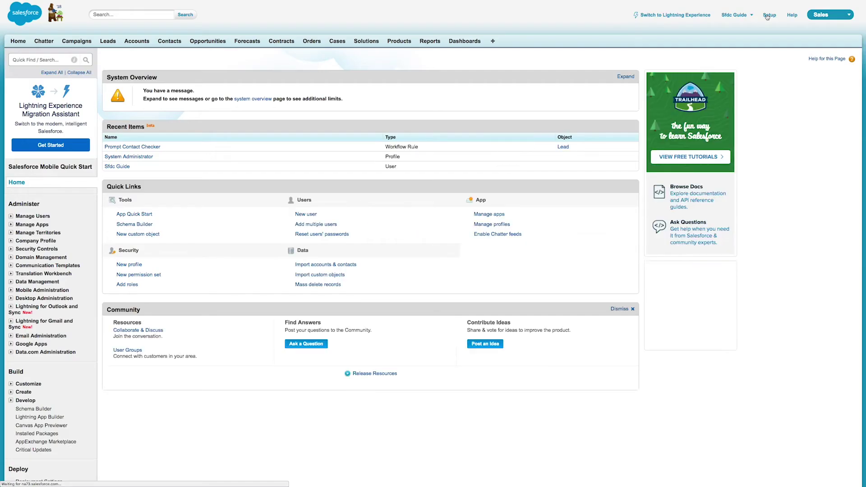
left_click(55, 60)
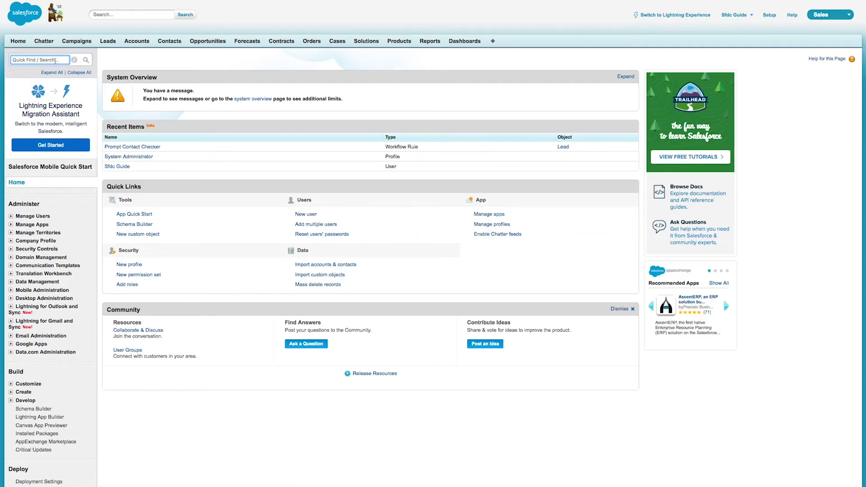
type("process")
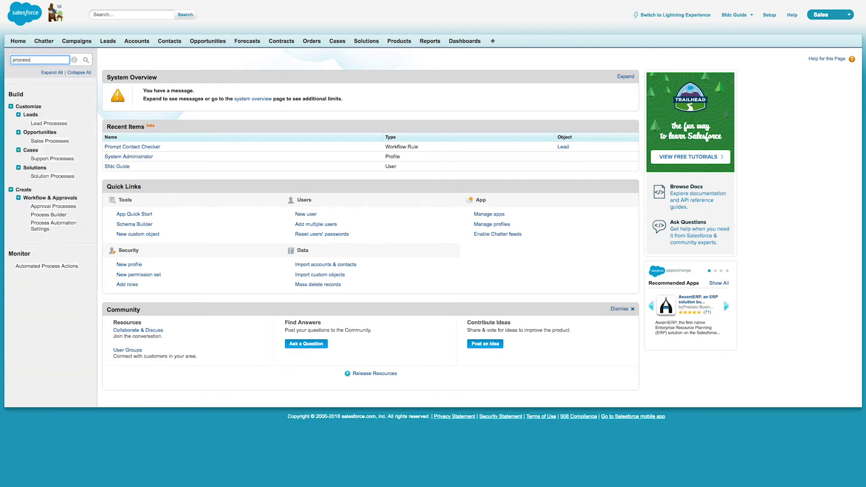
left_click(58, 216)
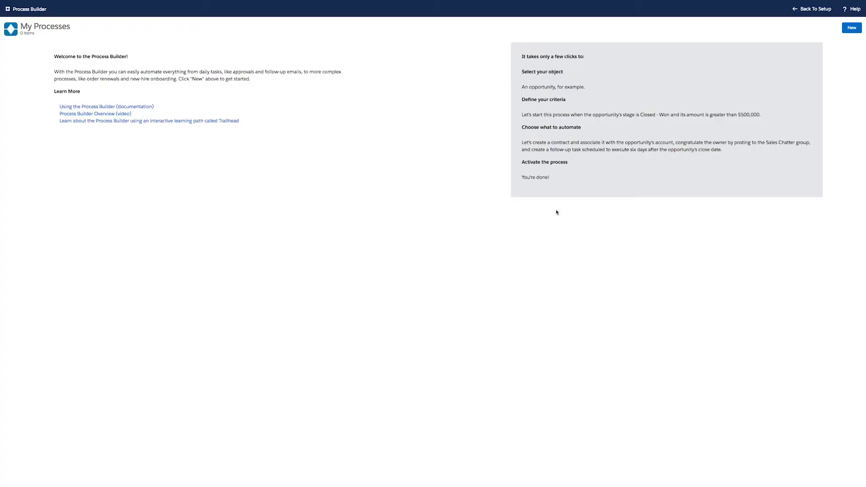
Create and save the process 'Send Mail to New Lead' with a welcome-email description, starting when a record changes.
left_click(851, 27)
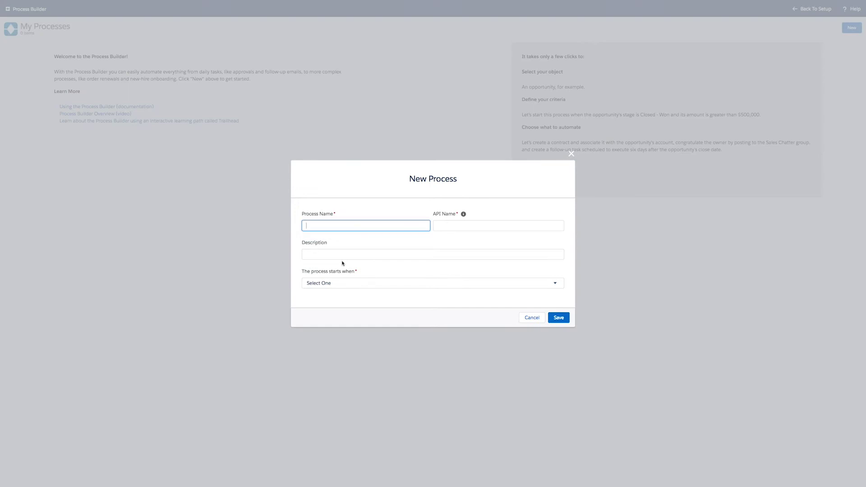
type("Send Mail to New Lead")
key("Tab")
key("Tab")
type("Send a")
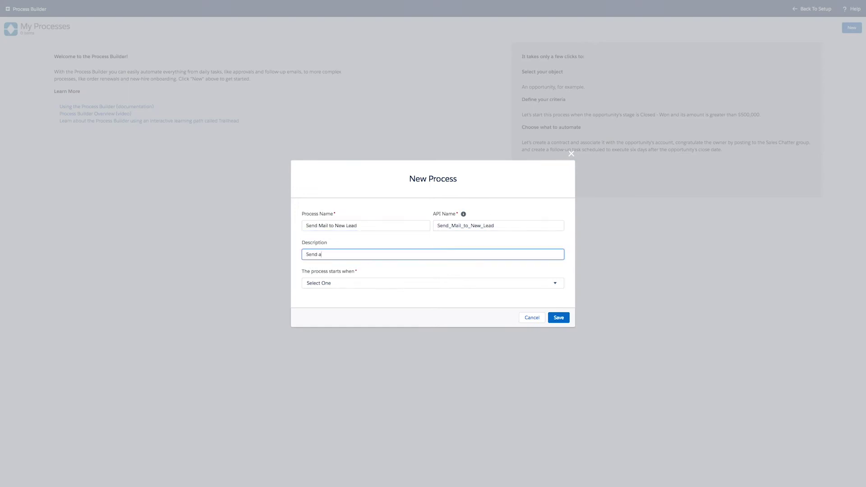
type("n email to a new leadwhen the register via the website.")
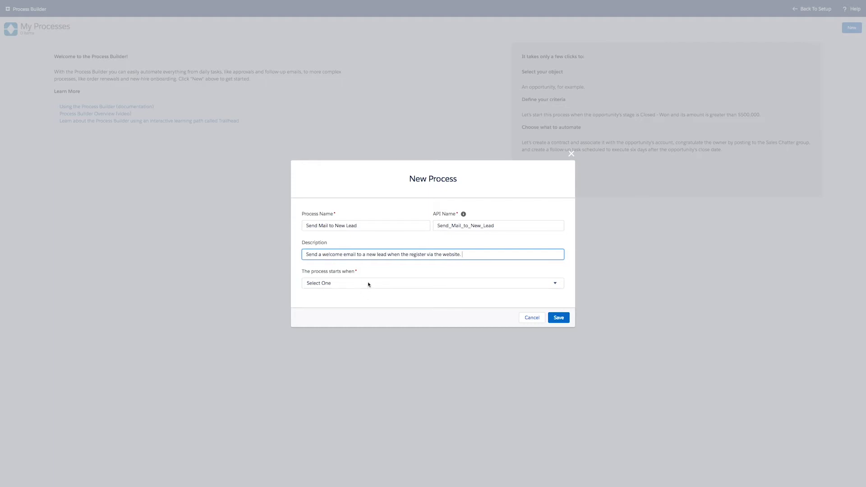
left_click(368, 284)
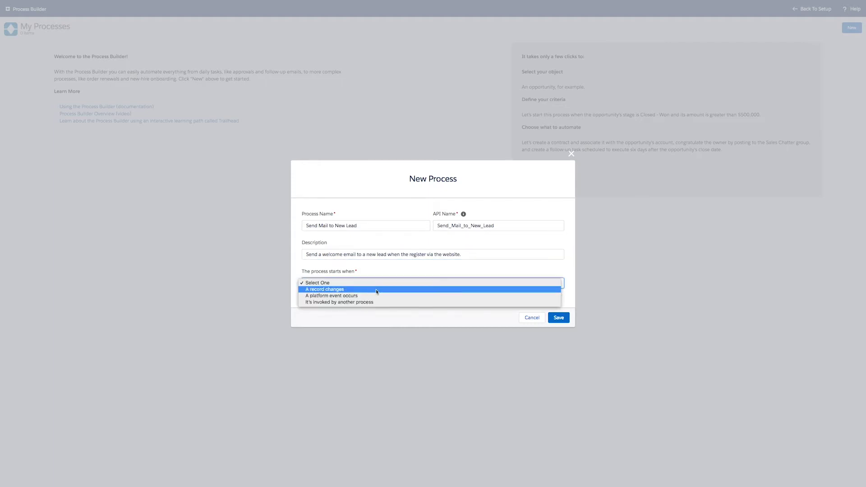
left_click(452, 289)
left_click(552, 317)
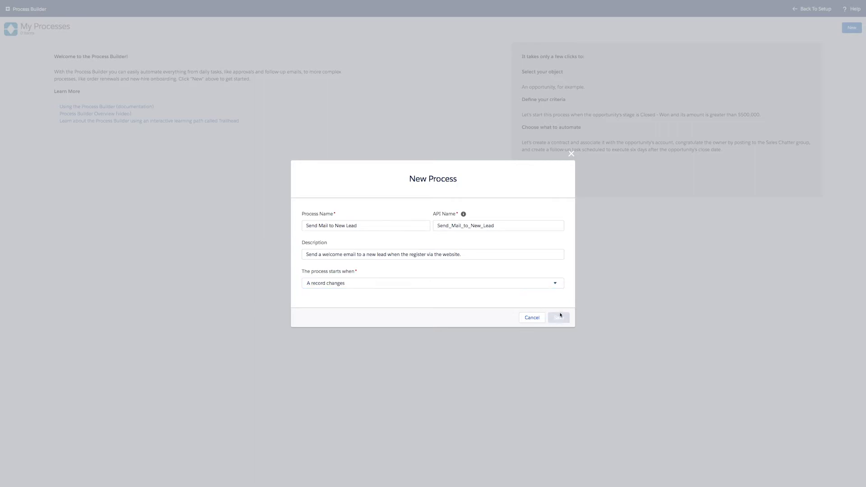
Set the process object to Lead, starting only when a record is created, and save it.
left_click(35, 73)
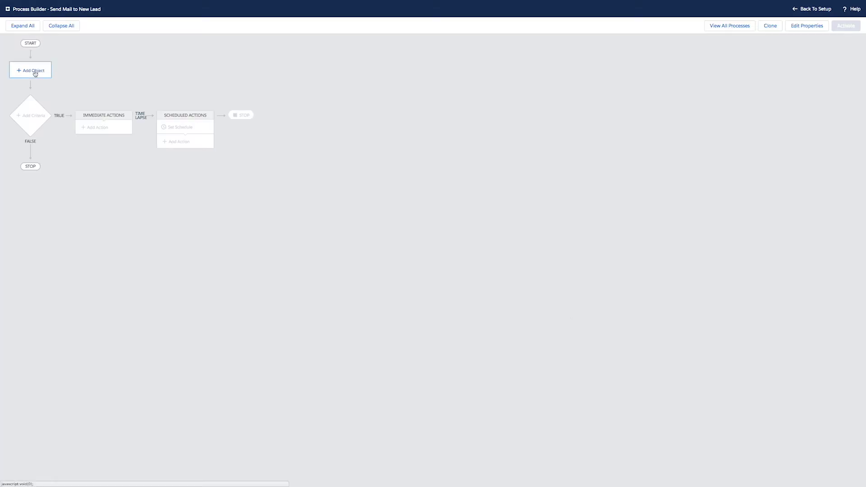
left_click(676, 74)
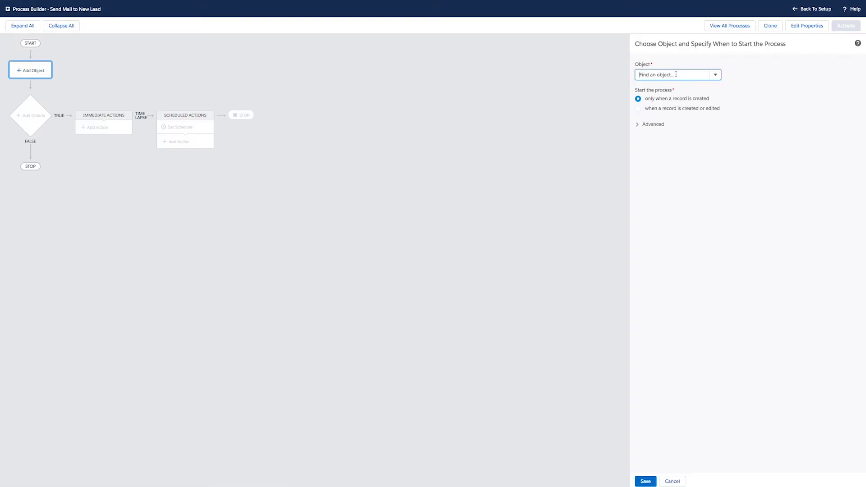
type("Lead")
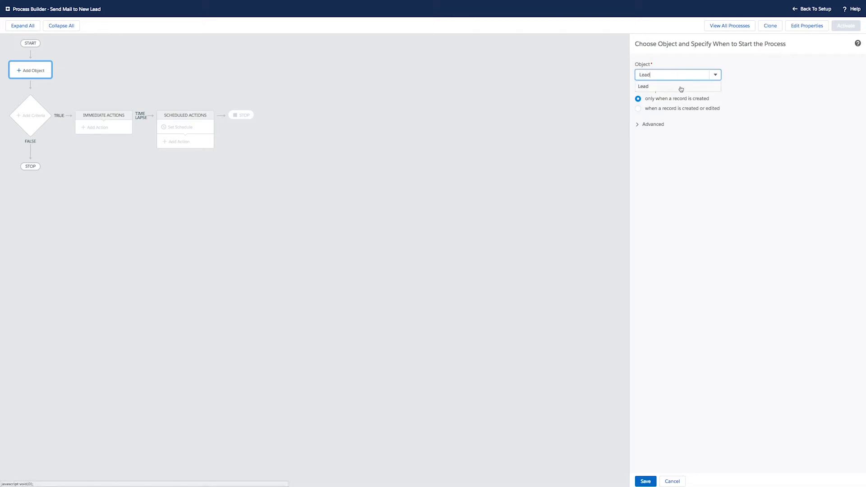
left_click(681, 89)
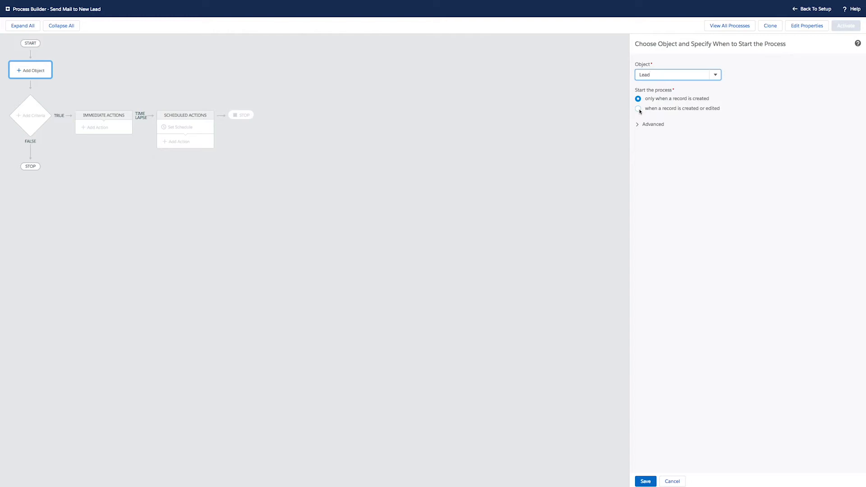
left_click(649, 481)
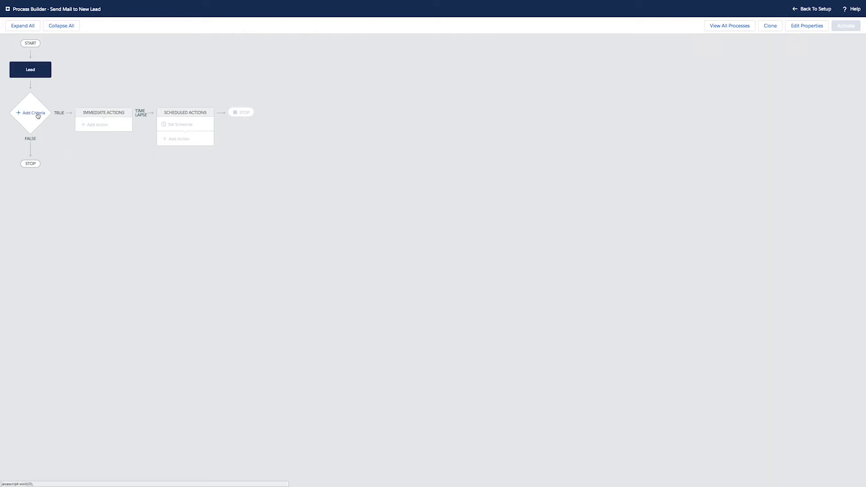
Add a criteria node named 'Is Website Lead'.
left_click(37, 115)
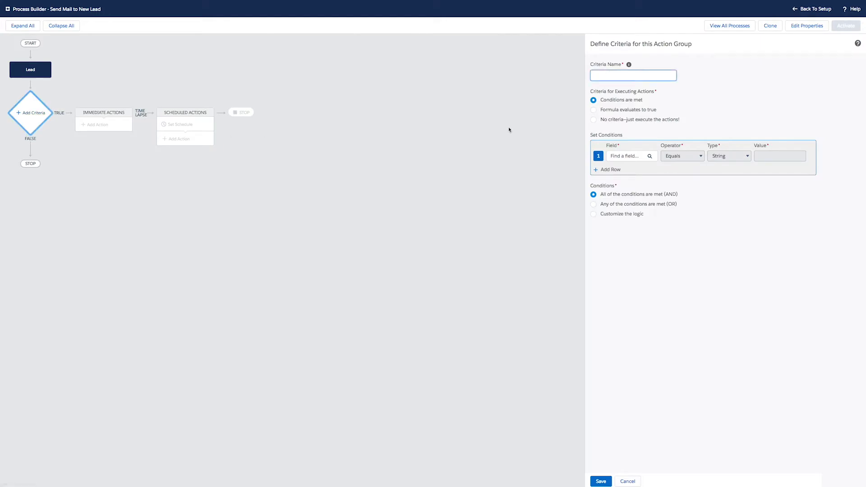
type("Is Website Lead")
key("Tab")
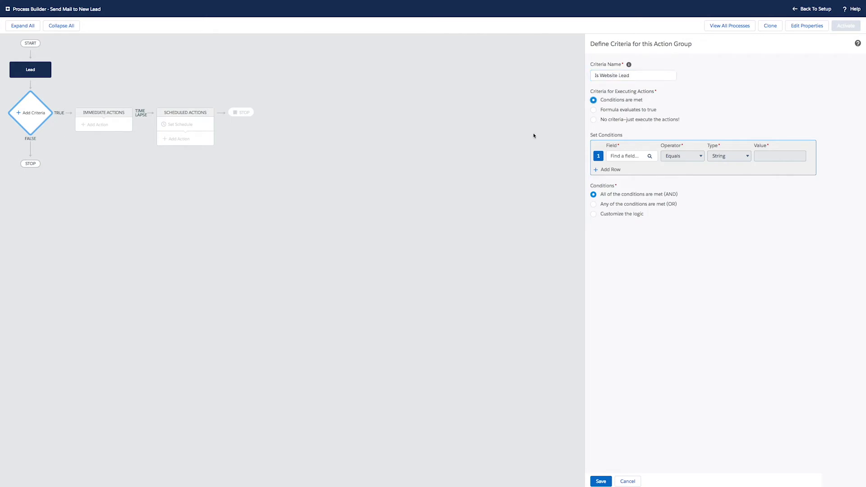
Set the condition Lead Source equals Web, then switch the criteria to a formula.
left_click(636, 156)
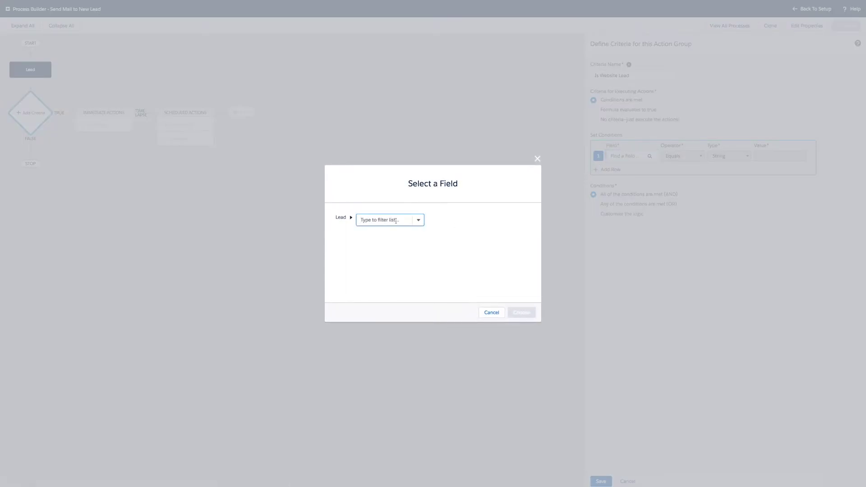
type("source")
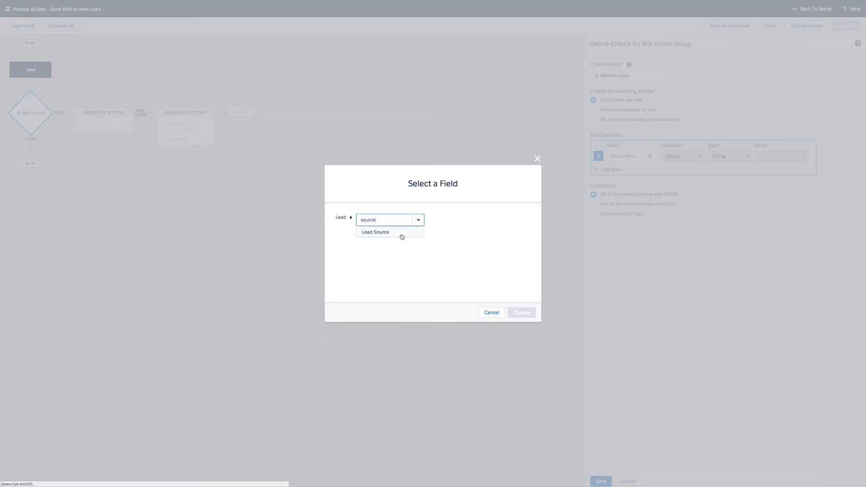
left_click(400, 233)
left_click(516, 311)
left_click(779, 156)
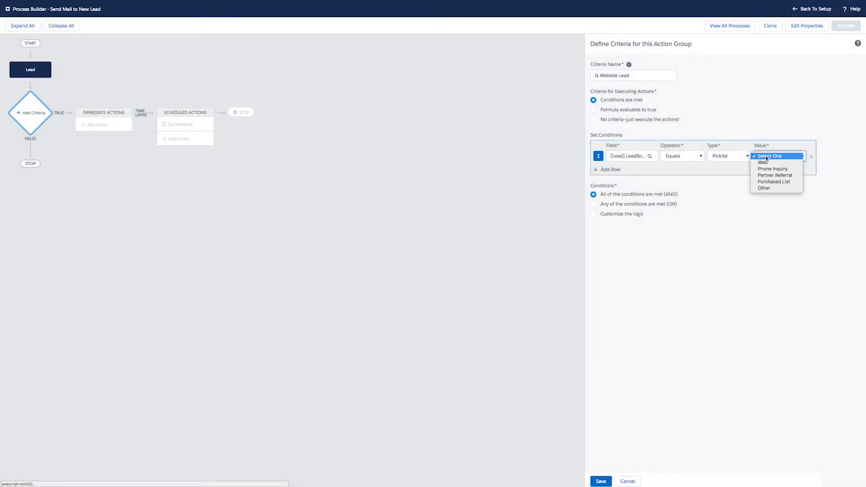
left_click(766, 163)
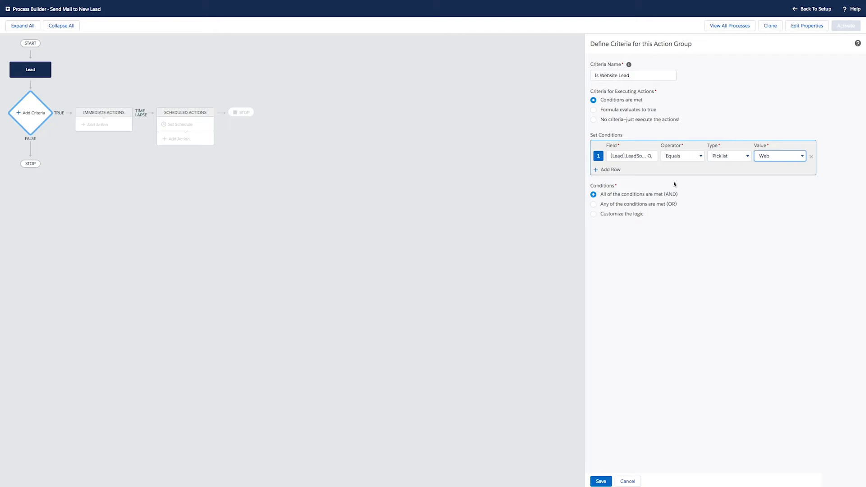
left_click(625, 110)
left_click(625, 174)
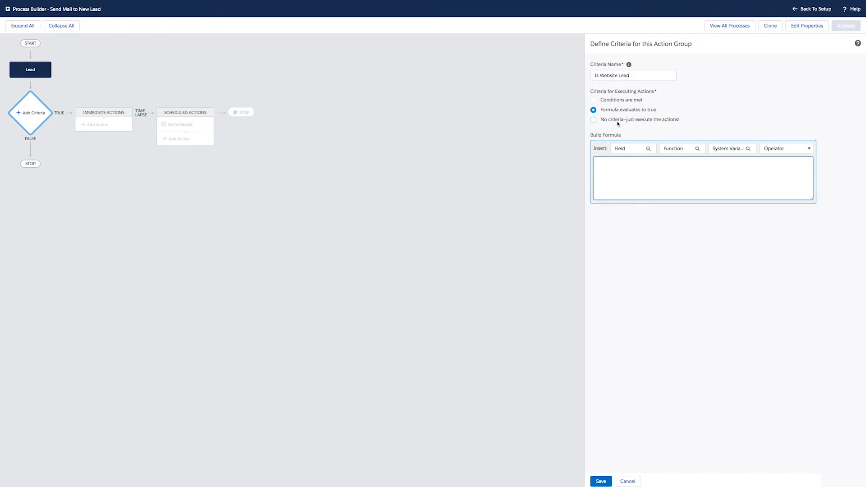
Return to condition-based criteria and try the custom logic '1 AND (2 OR 3)'.
left_click(613, 100)
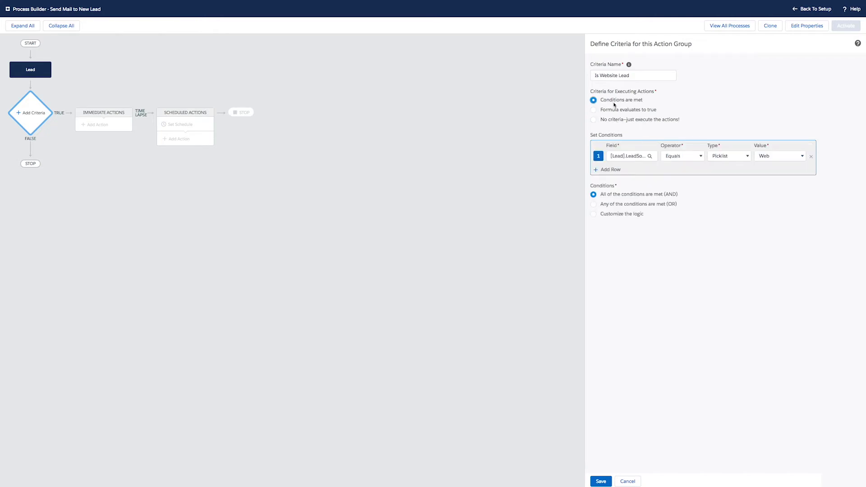
left_click(626, 214)
left_click(626, 240)
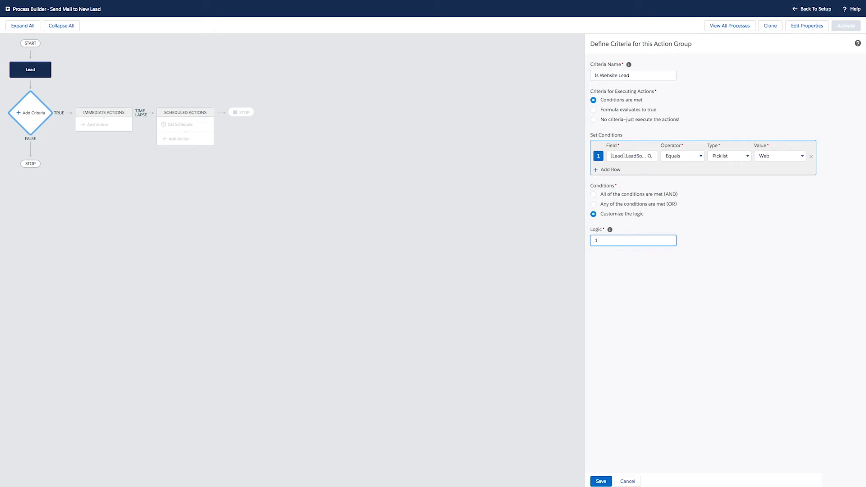
type("1 (")
key("Left")
type("AND (2 OR 3")
Add second and third condition rows, then revert the logic to all conditions met.
left_click(596, 170)
left_click(598, 183)
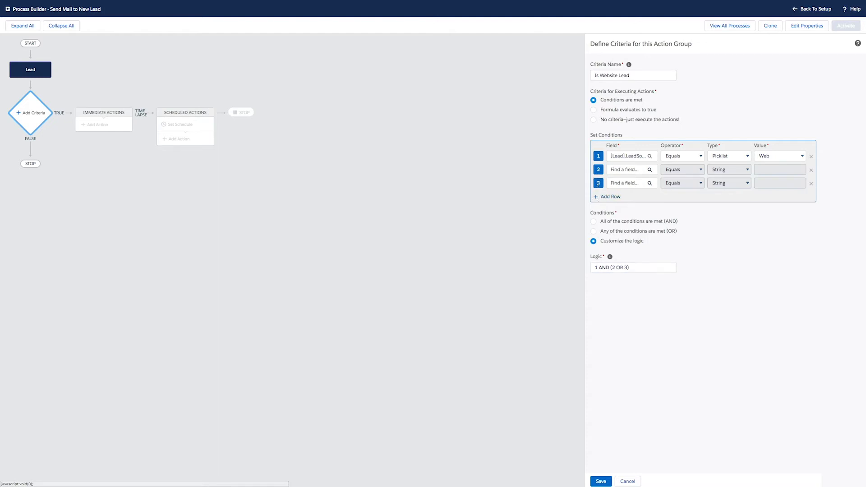
left_click(599, 268)
key("BackSpace")
key("BackSpace")
key("BackSpace")
key("BackSpace")
key("BackSpace")
key("BackSpace")
key("BackSpace")
key("BackSpace")
key("BackSpace")
key("BackSpace")
key("BackSpace")
key("BackSpace")
key("BackSpace")
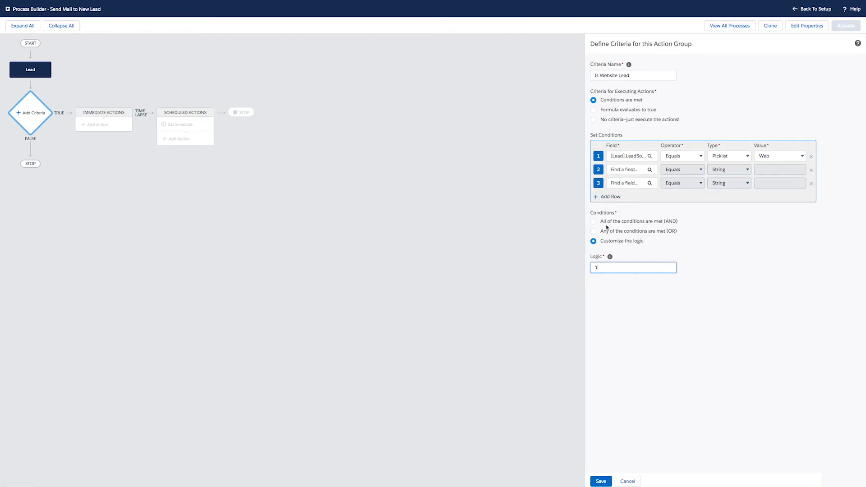
left_click(594, 221)
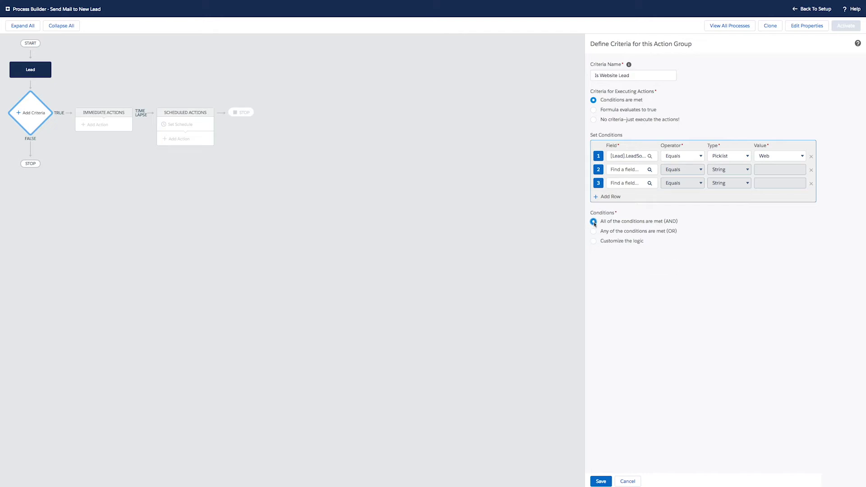
Delete the two empty condition rows and save the Is Website Lead criterion.
left_click(600, 481)
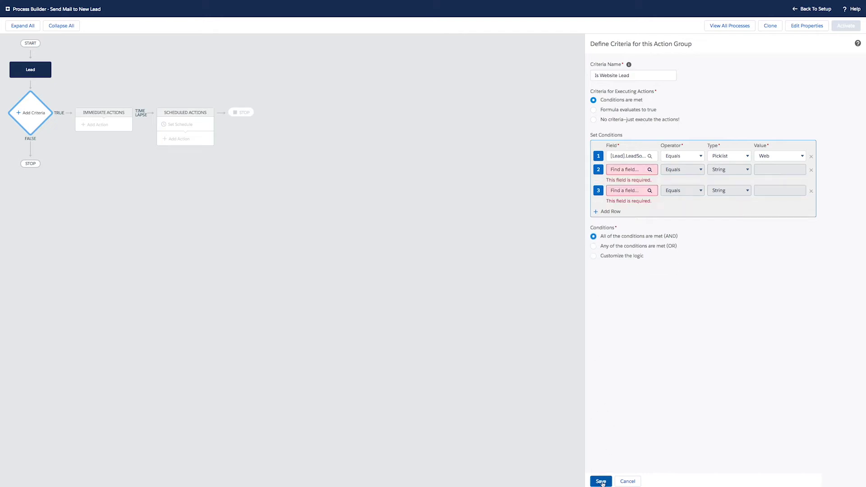
left_click(811, 170)
left_click(811, 170)
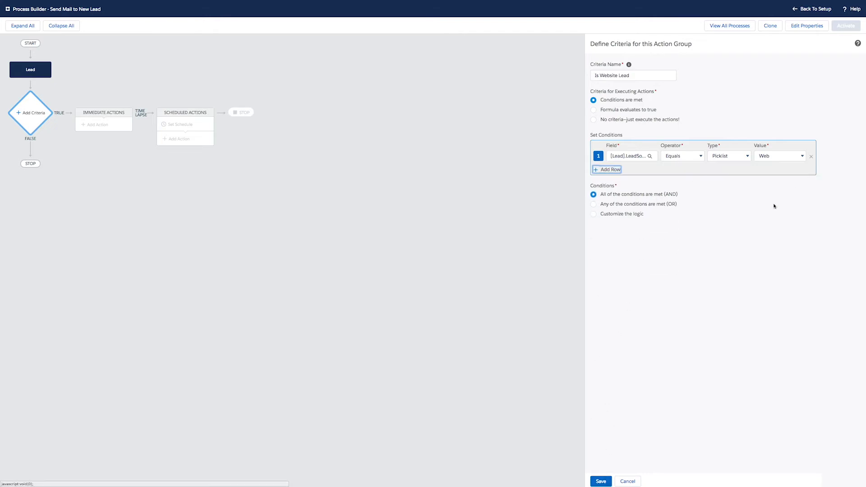
left_click(600, 481)
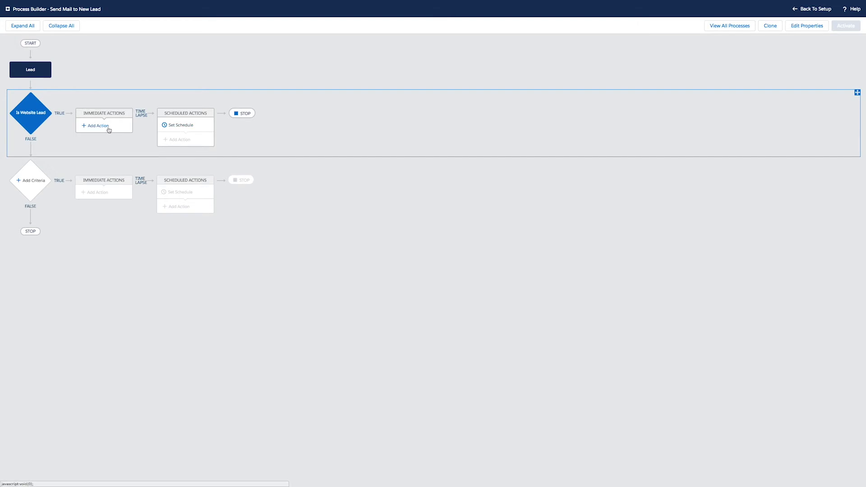
Add a new criteria node with the condition Lead Source equals Phone Inquiry.
left_click(30, 181)
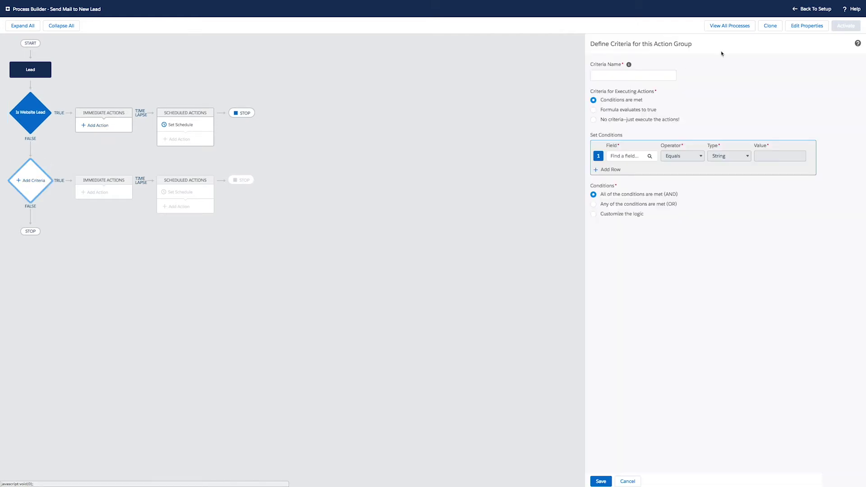
left_click(643, 75)
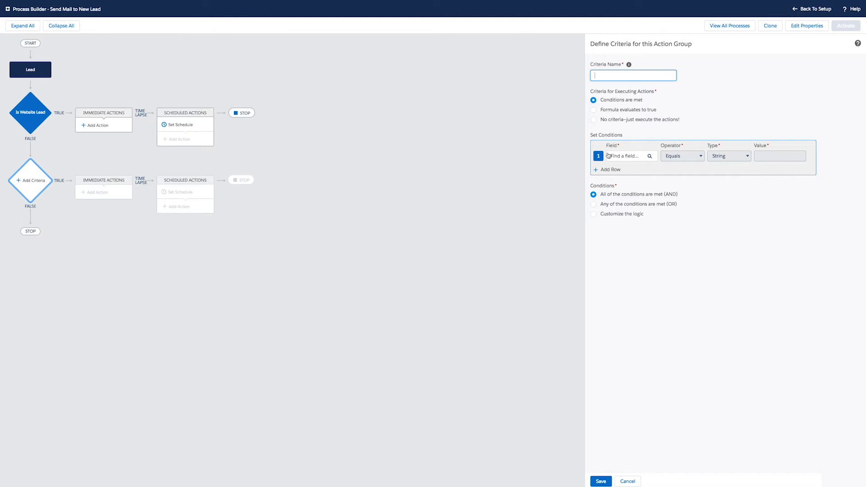
left_click(624, 157)
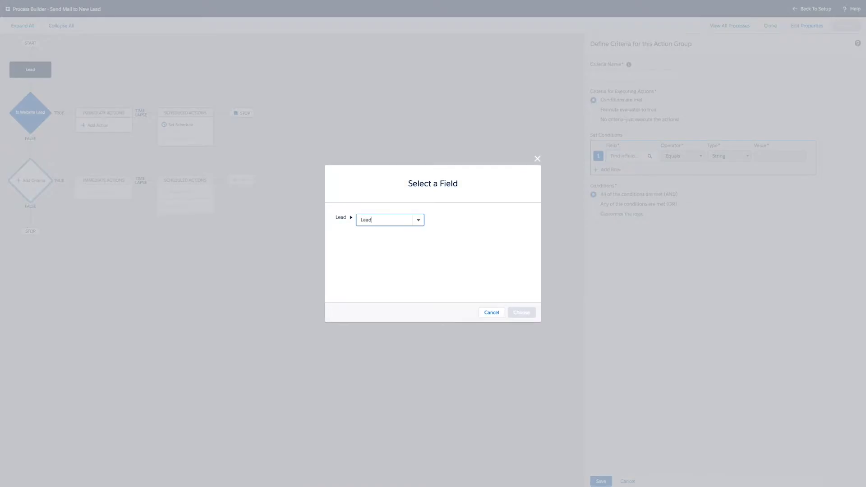
type("Source")
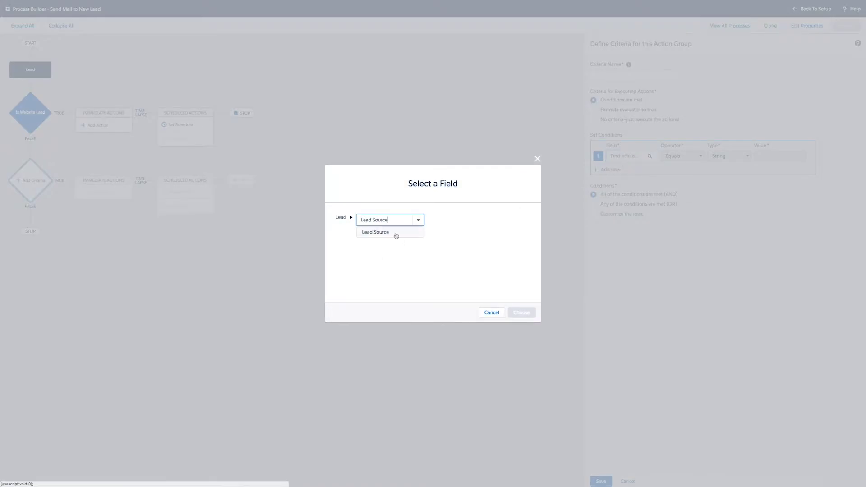
left_click(396, 236)
left_click(523, 315)
left_click(785, 158)
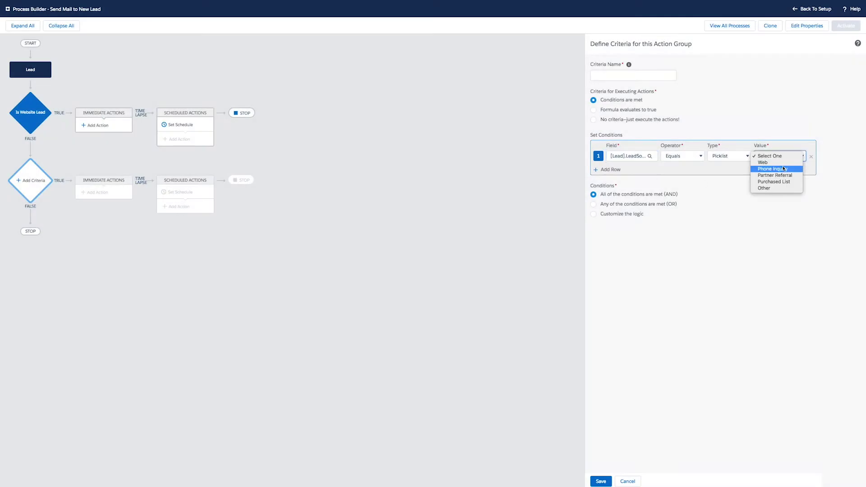
left_click(776, 172)
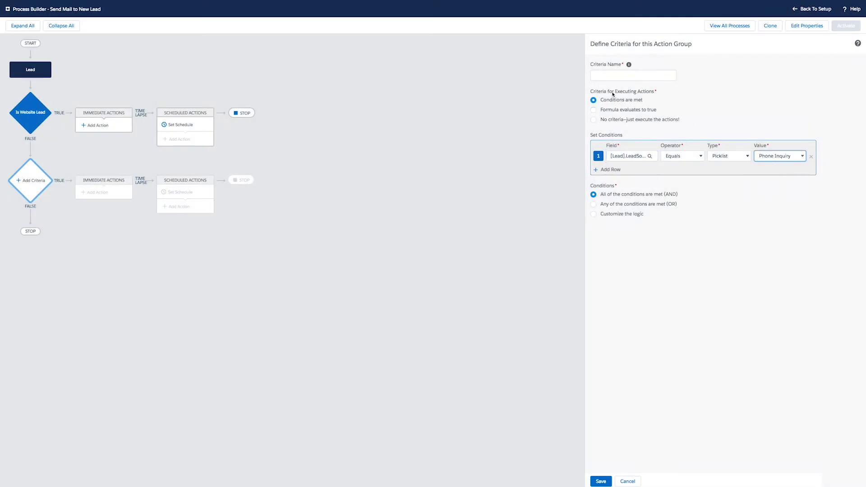
Name the criteria 'Is Phone Inquiry' and save it.
left_click(608, 74)
type("Is Phone ")
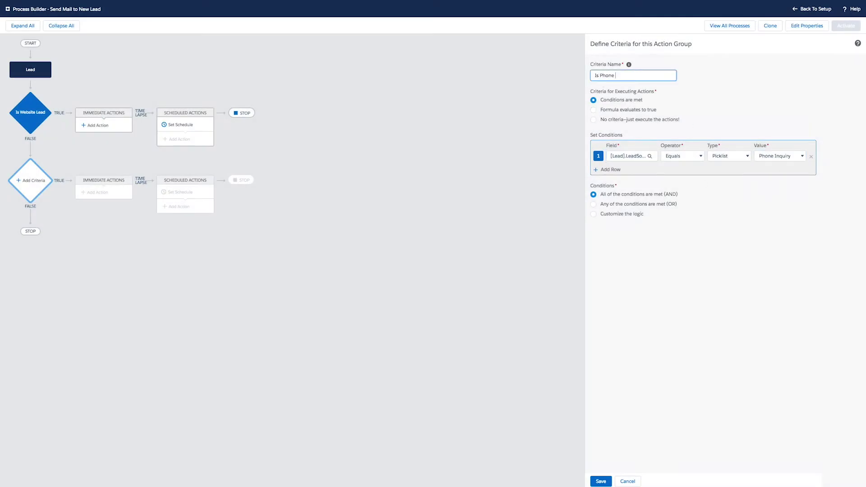
type("Inquiry")
left_click(671, 102)
left_click(600, 481)
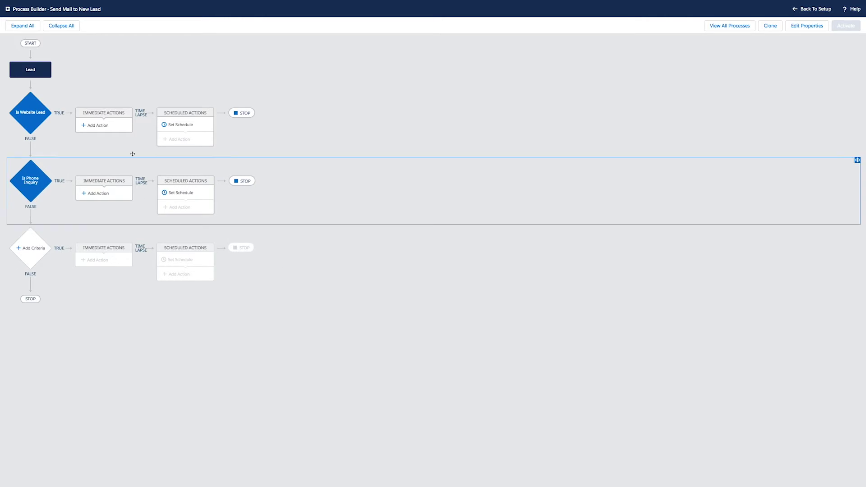
Add an immediate Create a Record action 'Sent Mail' under Is Phone Inquiry, with Record Type Task.
left_click(108, 128)
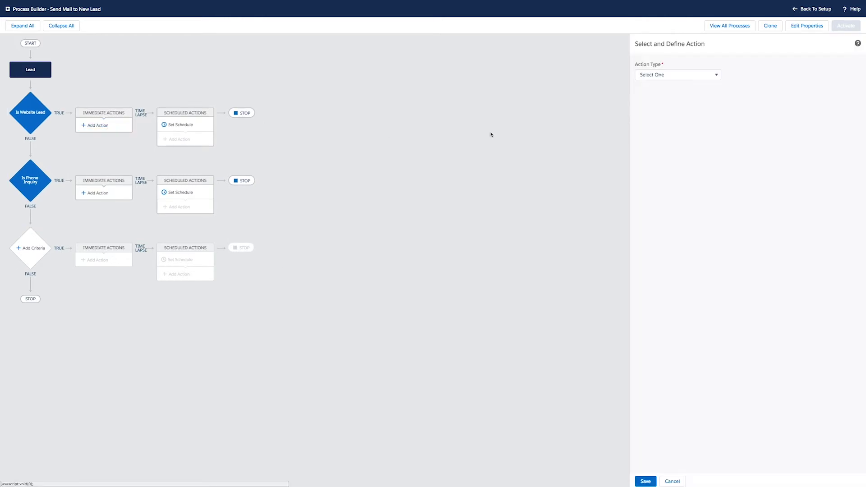
left_click(676, 76)
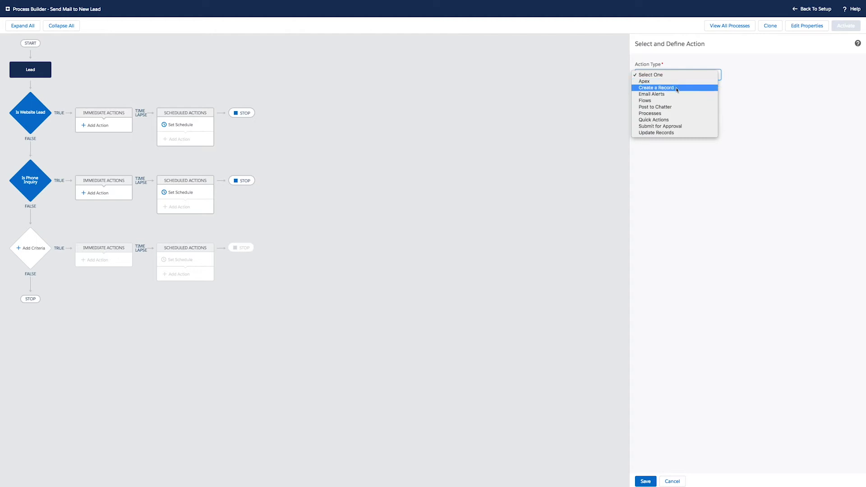
left_click(676, 88)
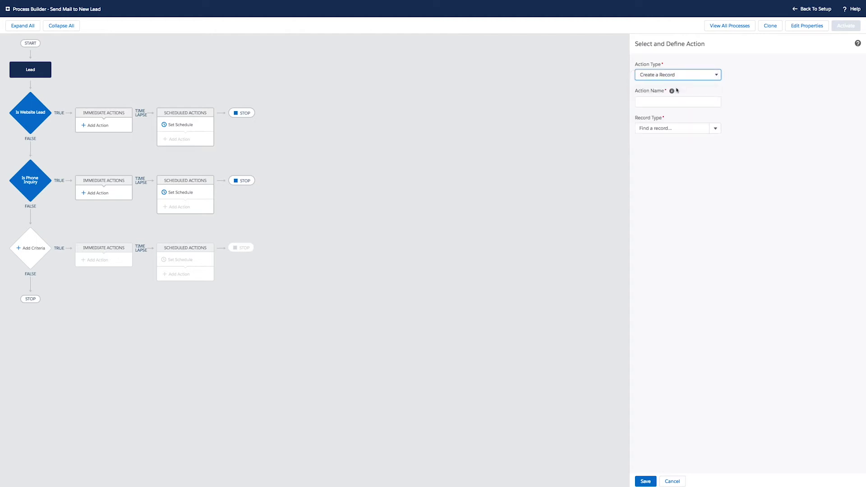
left_click(665, 101)
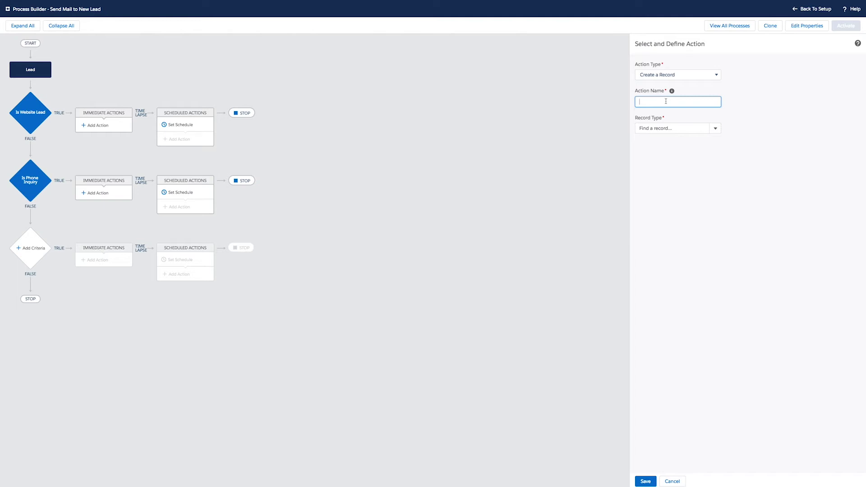
type("Action: Sent Mail")
key("ctrl+a")
type("Sent Mail")
left_click(688, 127)
type("Tas")
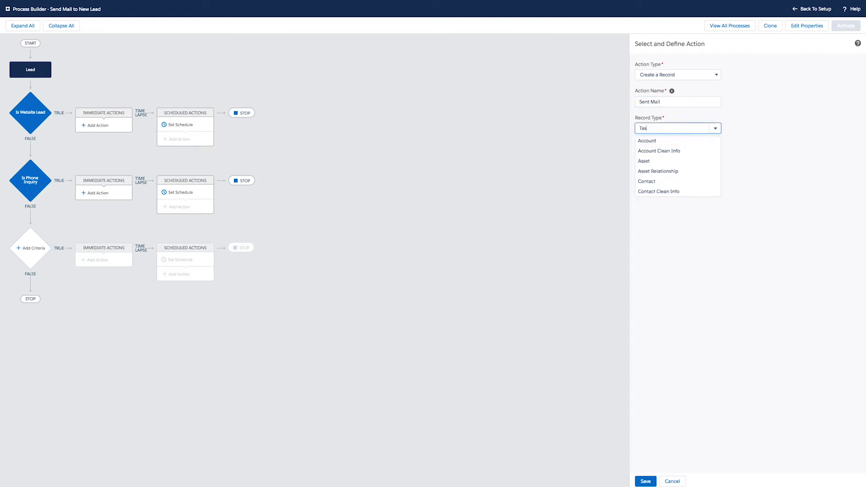
type("k")
left_click(683, 141)
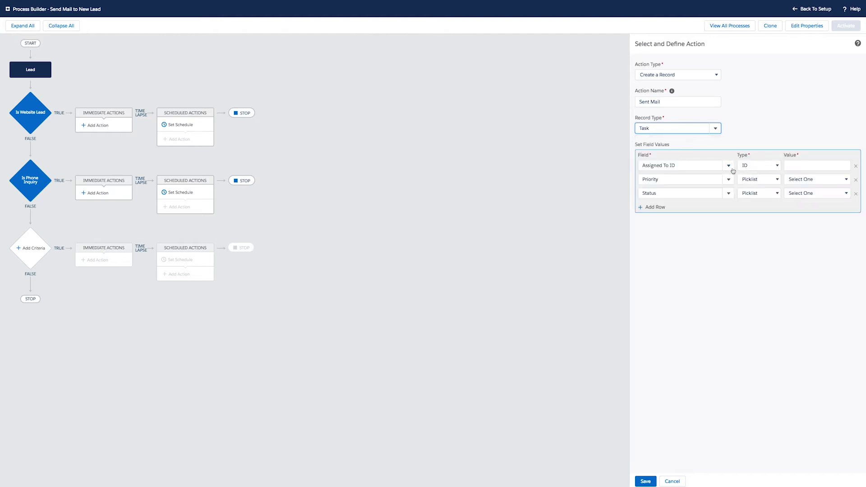
Set the task's Assigned To ID to reference the lead's Owner ID.
left_click(772, 168)
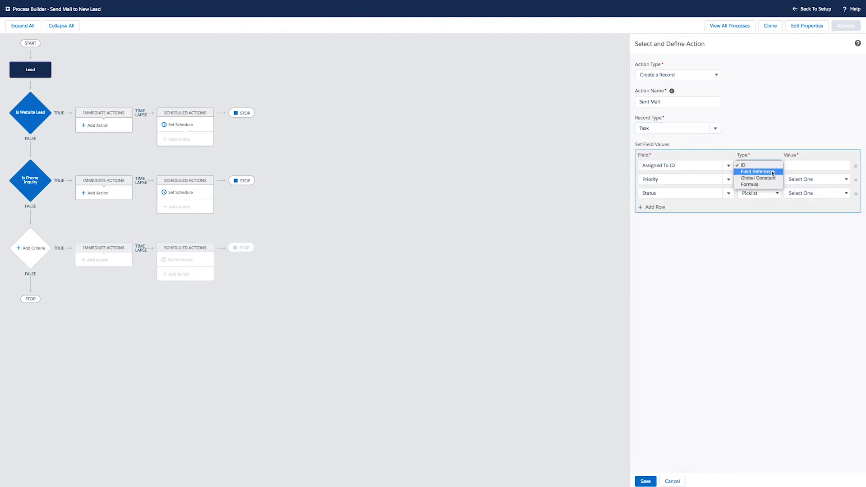
left_click(767, 174)
left_click(804, 166)
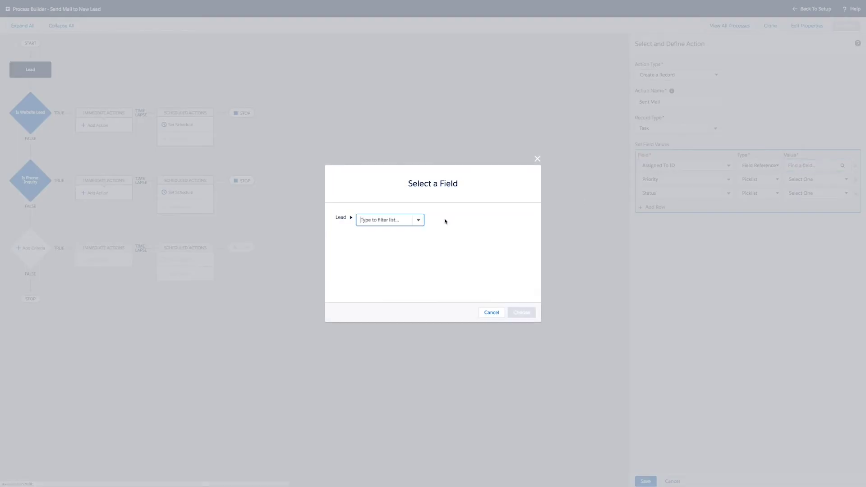
type("Owner")
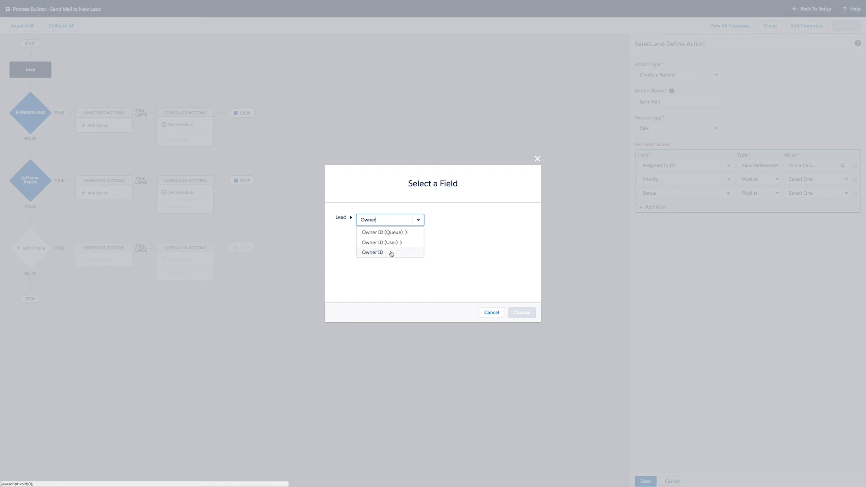
left_click(392, 254)
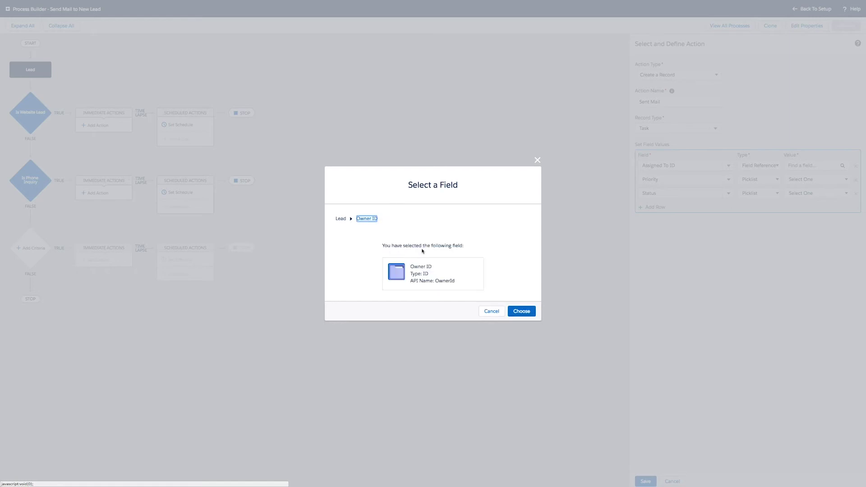
left_click(521, 313)
Set the task Priority to Normal and Status to Completed.
left_click(807, 180)
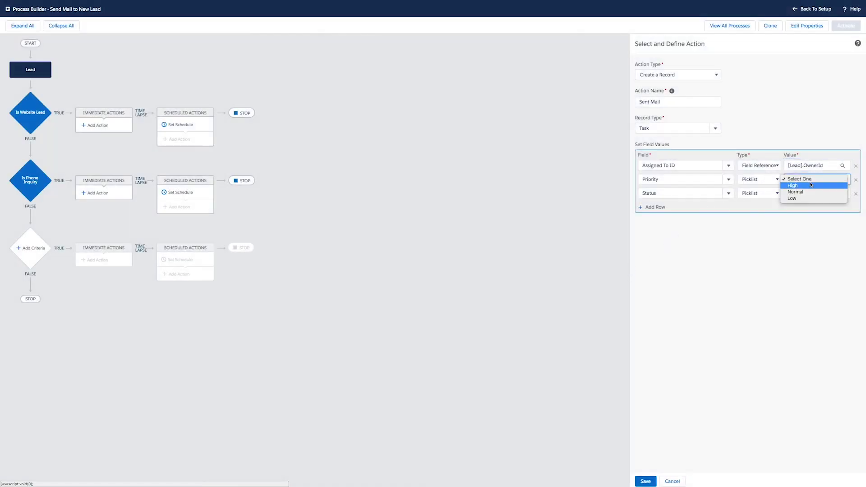
left_click(809, 194)
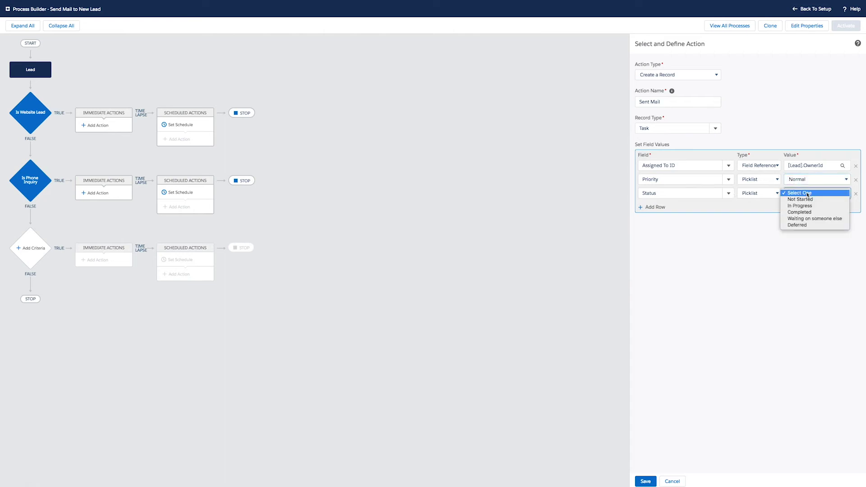
left_click(808, 193)
left_click(808, 213)
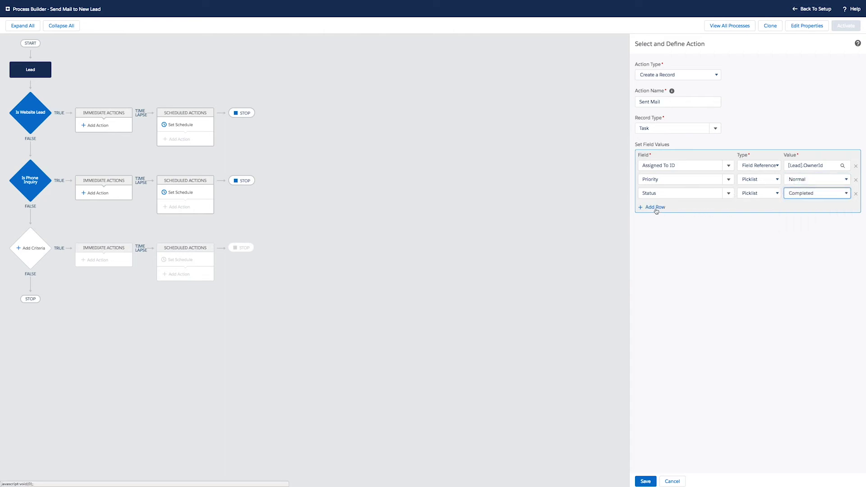
Add a fourth task field row for Related To ID.
left_click(655, 207)
left_click(656, 207)
type("w")
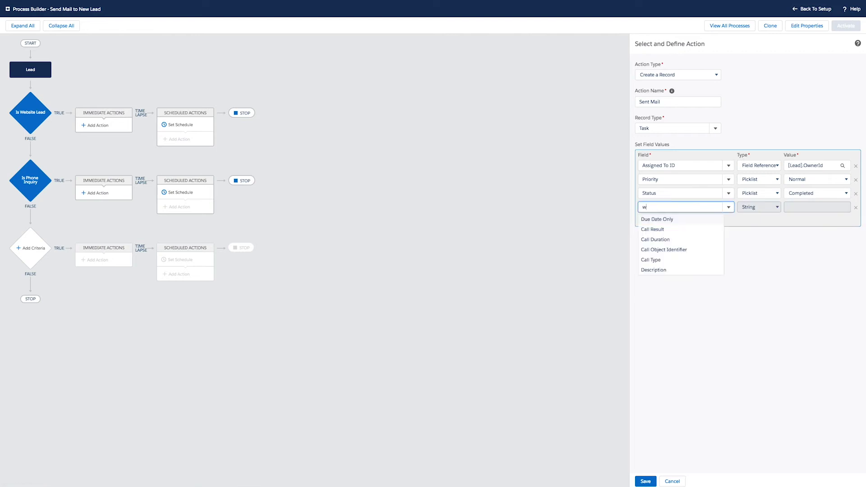
type("hat")
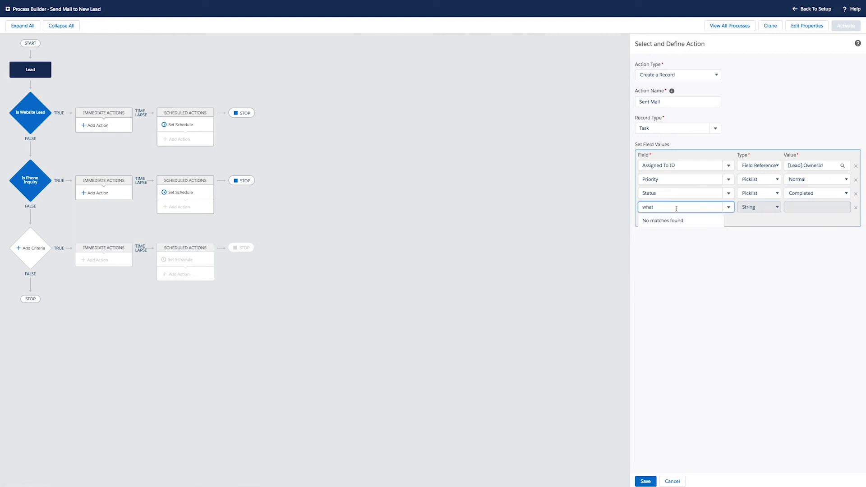
key("BackSpace")
key("BackSpace")
key("BackSpace")
key("BackSpace")
scroll(681, 232, "down", 5)
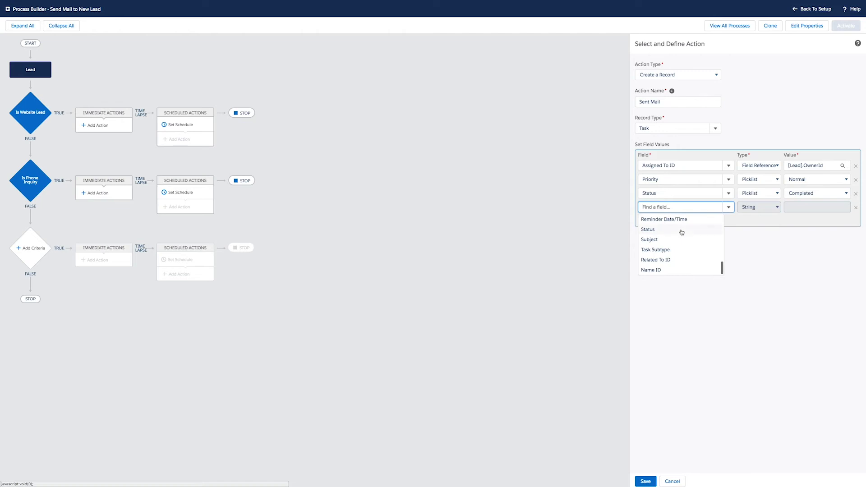
left_click(674, 260)
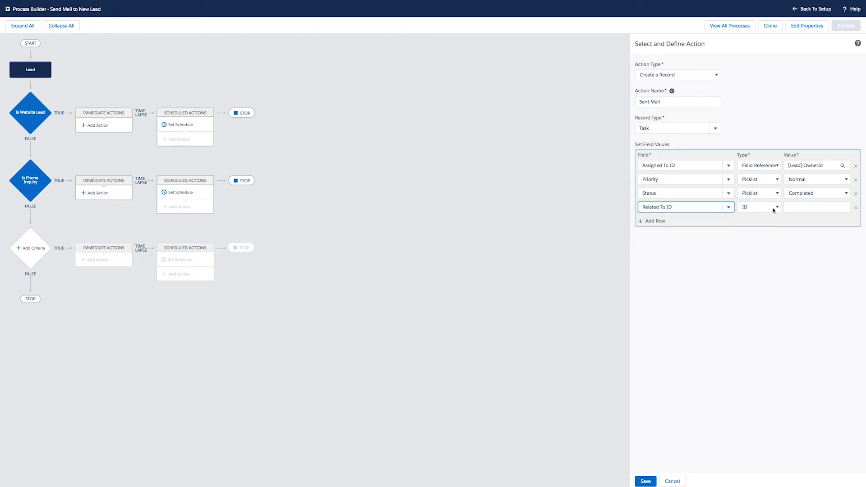
Point Related To ID at the Lead ID field and save the Sent Mail action.
left_click(773, 209)
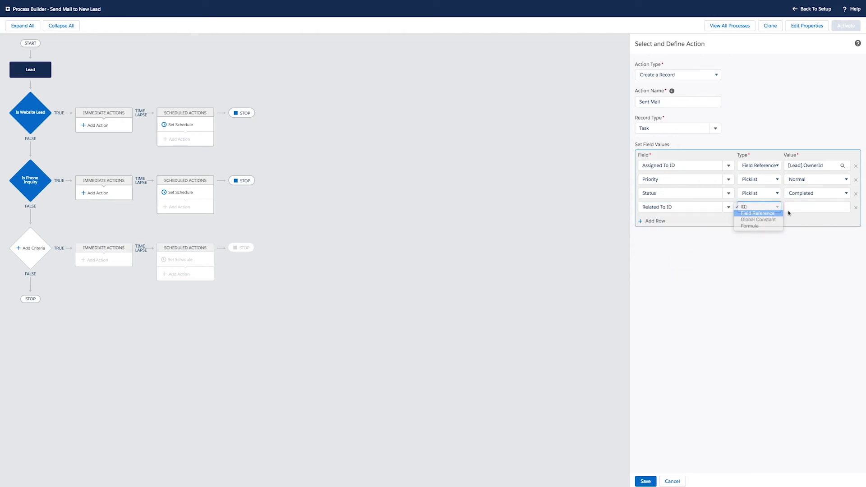
left_click(772, 215)
left_click(800, 207)
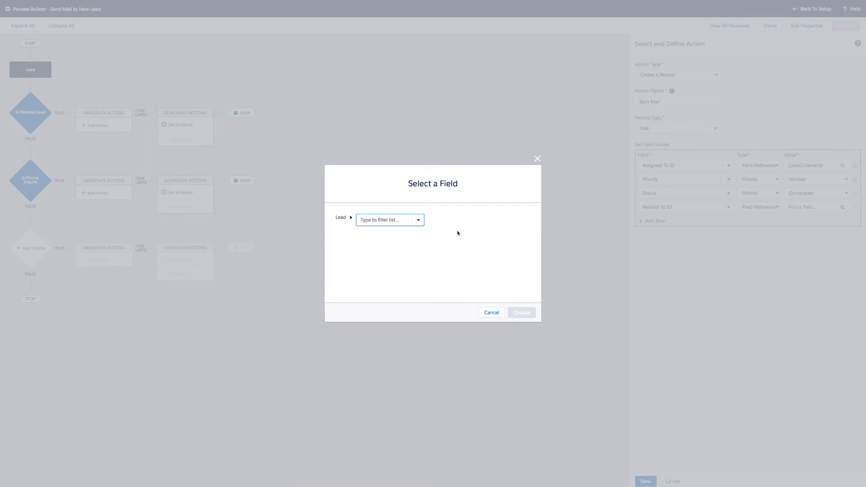
type("lead id")
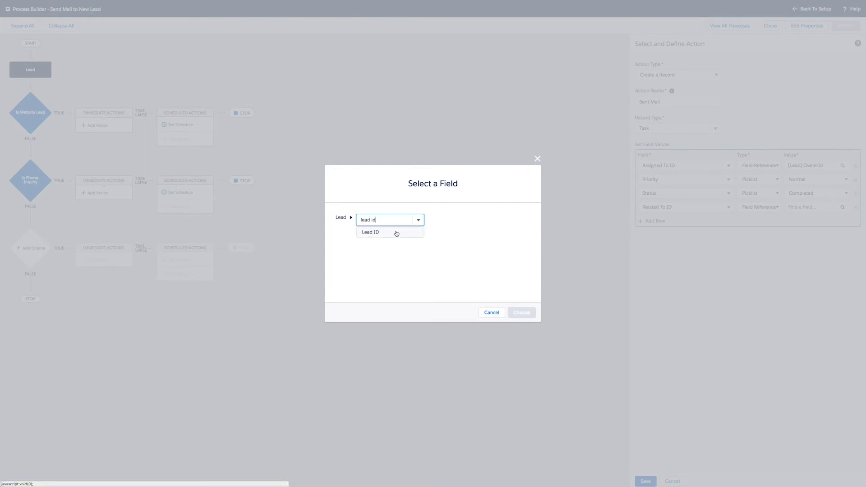
left_click(397, 233)
left_click(522, 312)
left_click(740, 251)
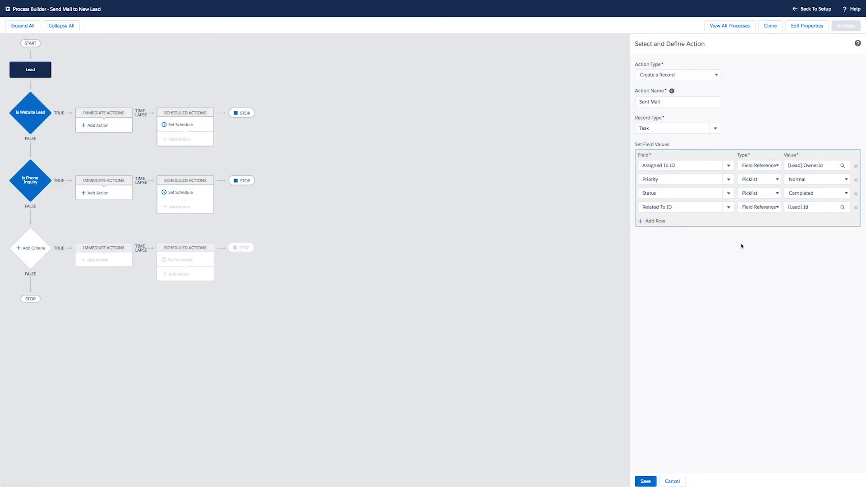
left_click(643, 483)
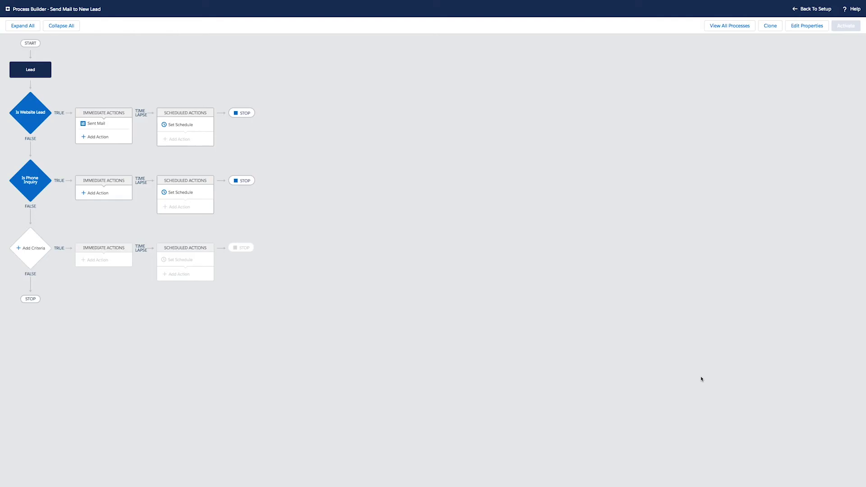
Add an Email Alerts action named 'Send Welcome Email' under Is Website Lead.
left_click(106, 138)
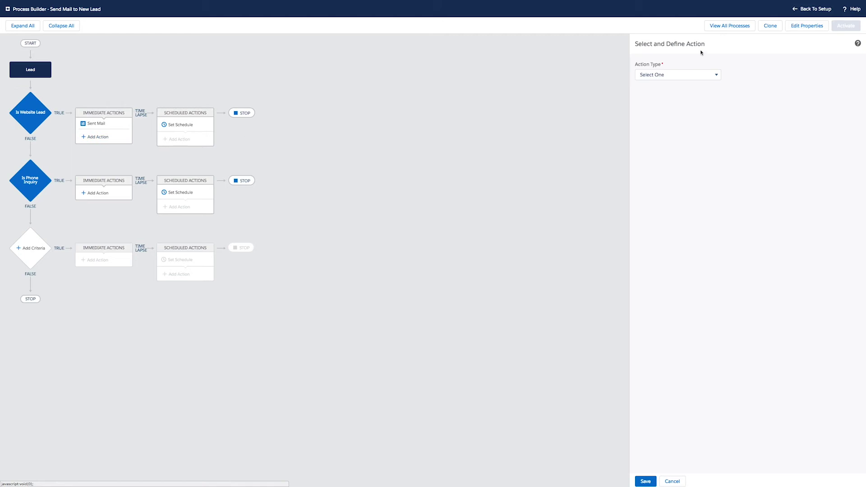
left_click(697, 77)
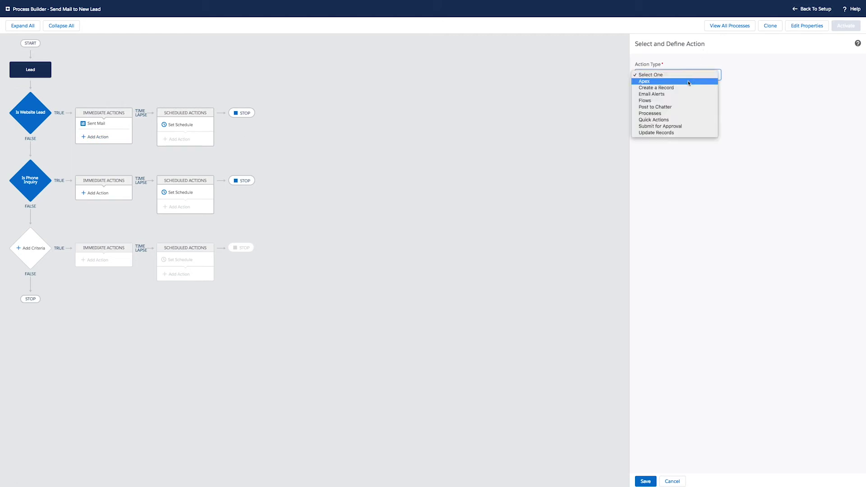
left_click(689, 94)
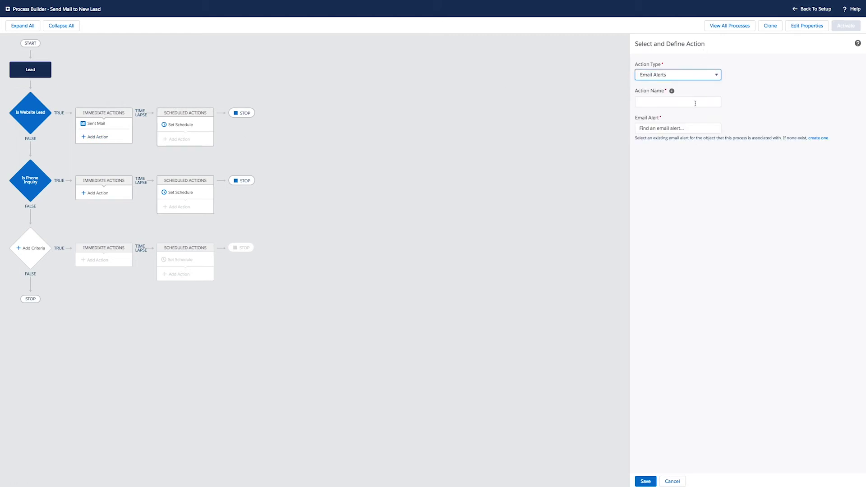
left_click(695, 103)
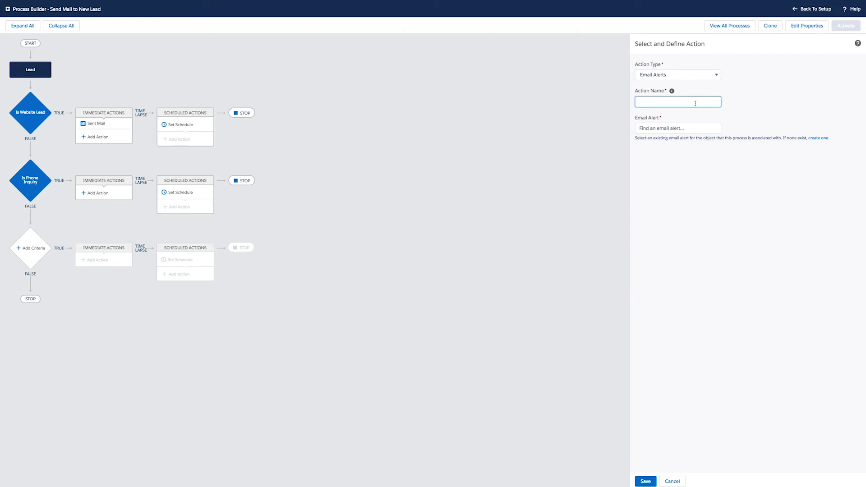
type("Send Welcome Email")
key("Tab")
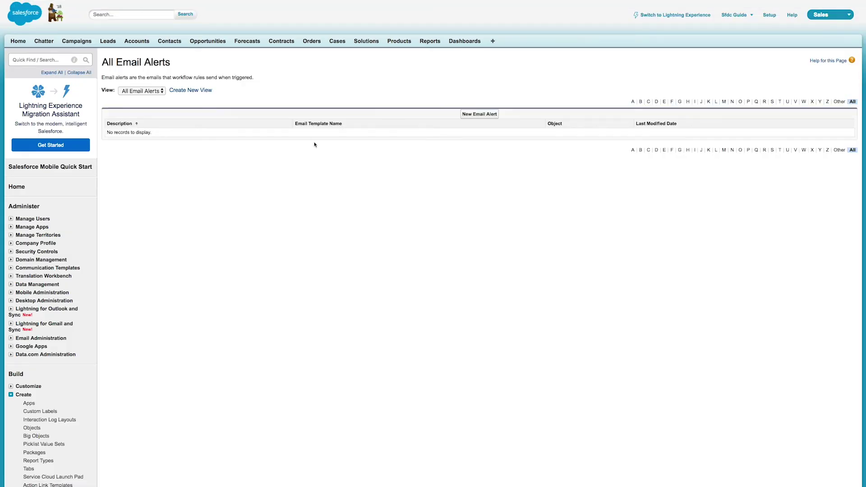
Start a new email alert with the description 'Lead Welcome Email'.
left_click(465, 114)
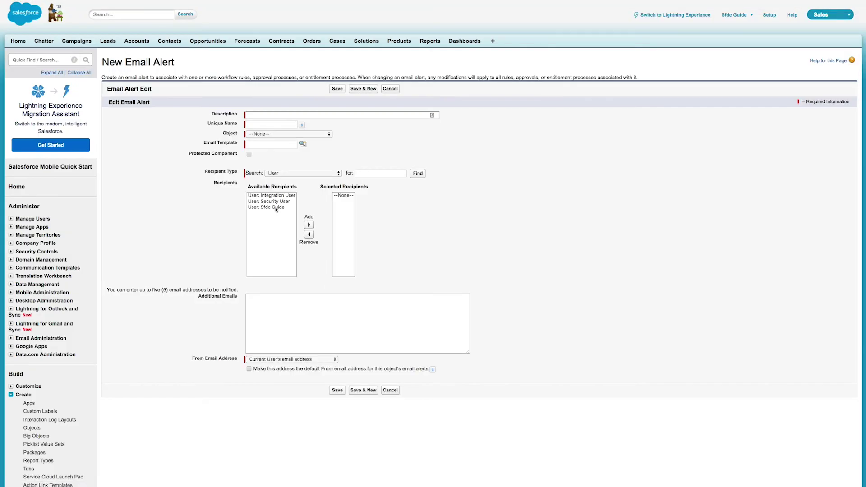
left_click(263, 116)
type("Wel")
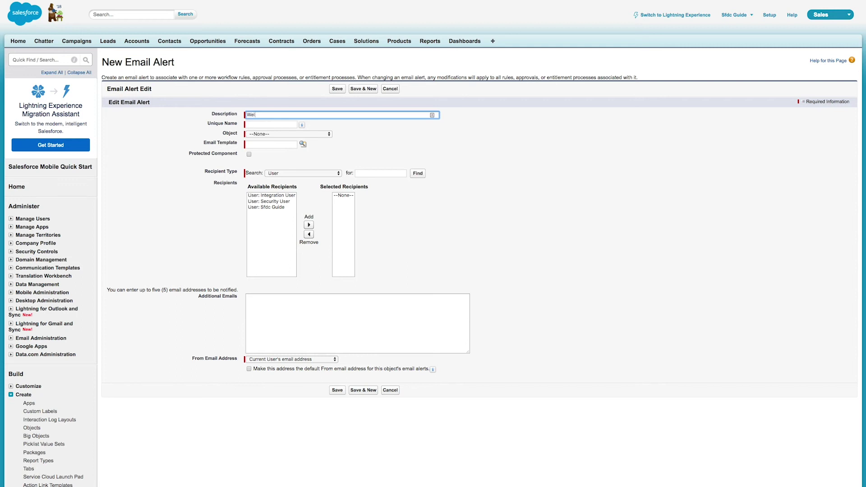
type("come Email")
key("Tab")
key("Tab")
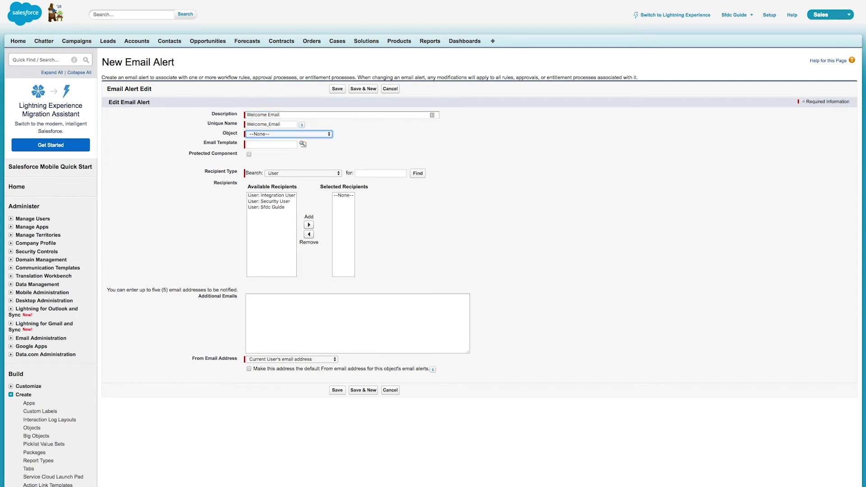
left_click(252, 116)
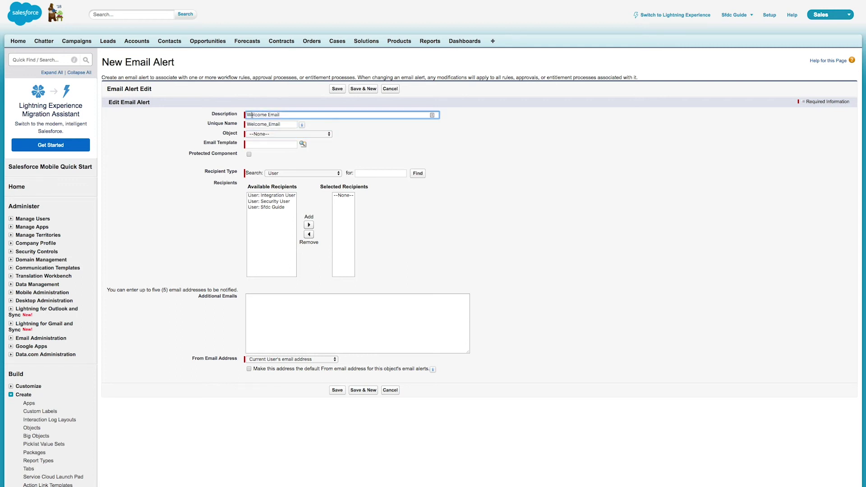
key("super+a")
type("Lead Welcome Email")
key("Tab")
key("Tab")
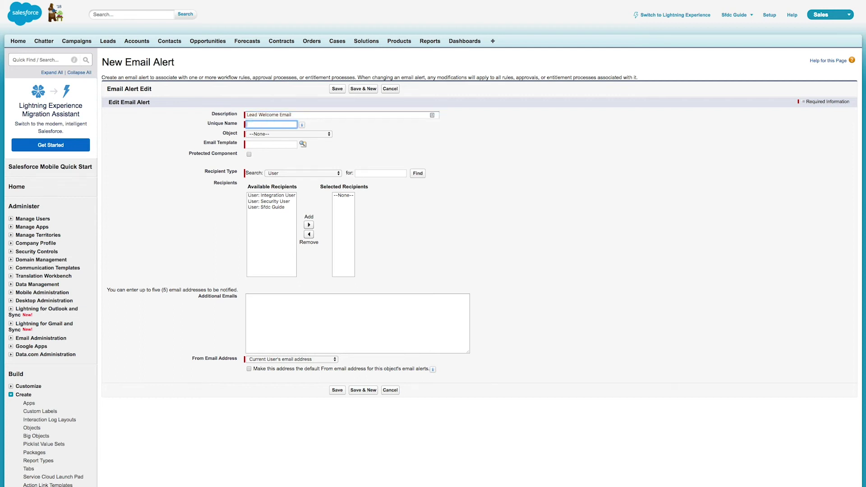
Set the email alert's object to Lead.
left_click(254, 135)
key("l")
key("Return")
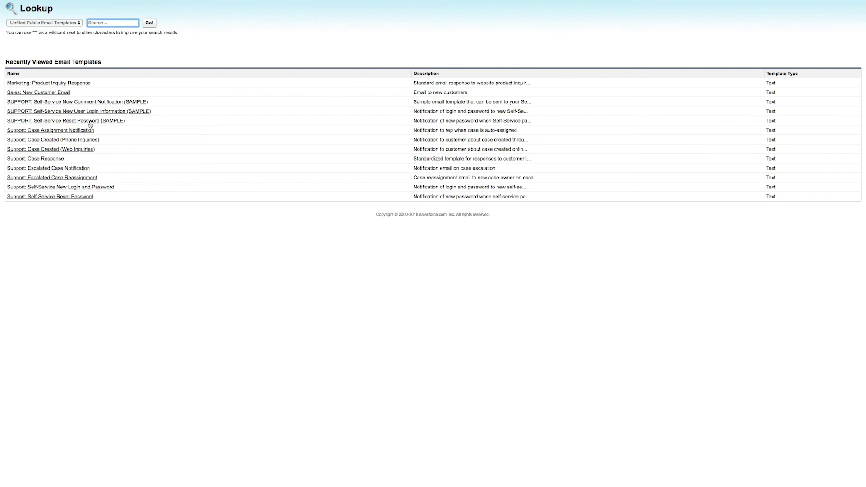
Use the Sales: New Customer Email template, send to the lead's Email field, from the current user's address.
left_click(62, 93)
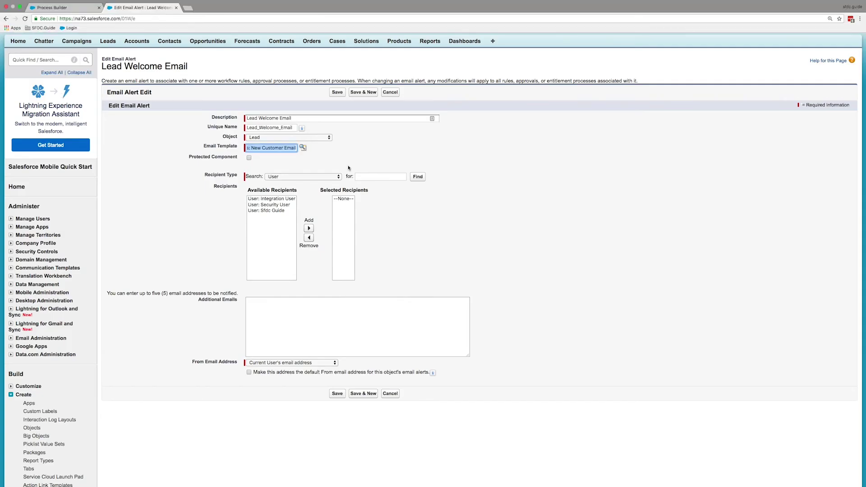
left_click(307, 178)
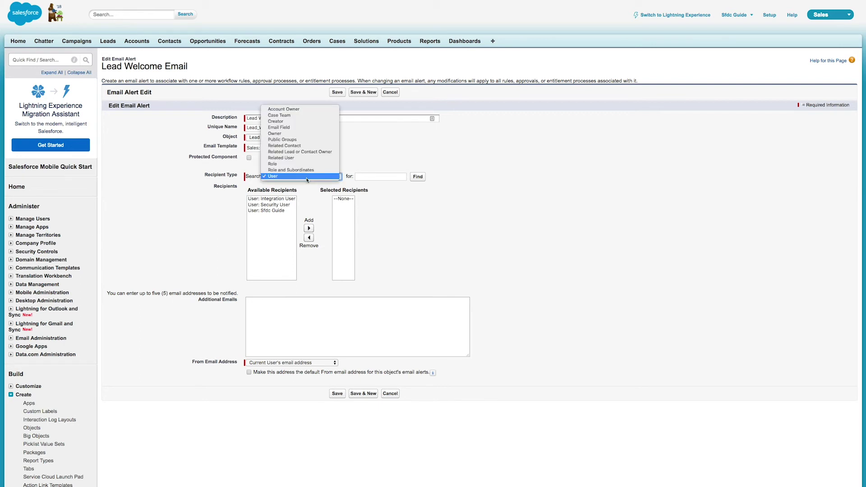
left_click(288, 127)
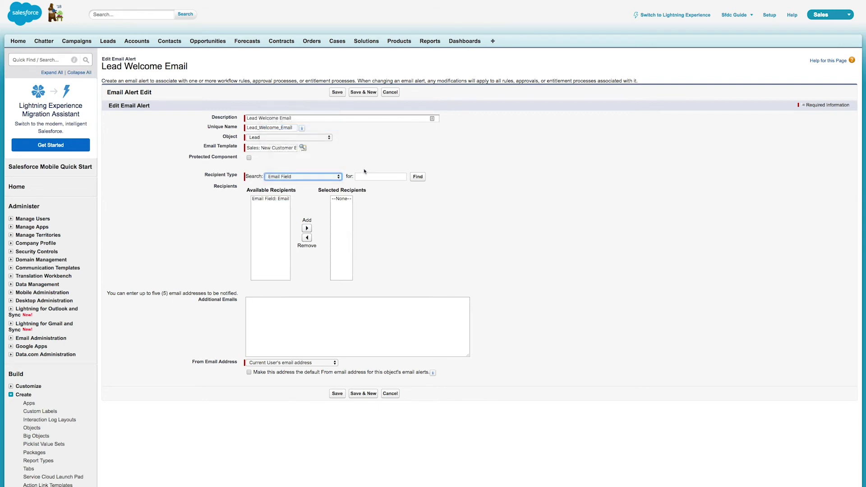
left_click(287, 199)
left_click(306, 228)
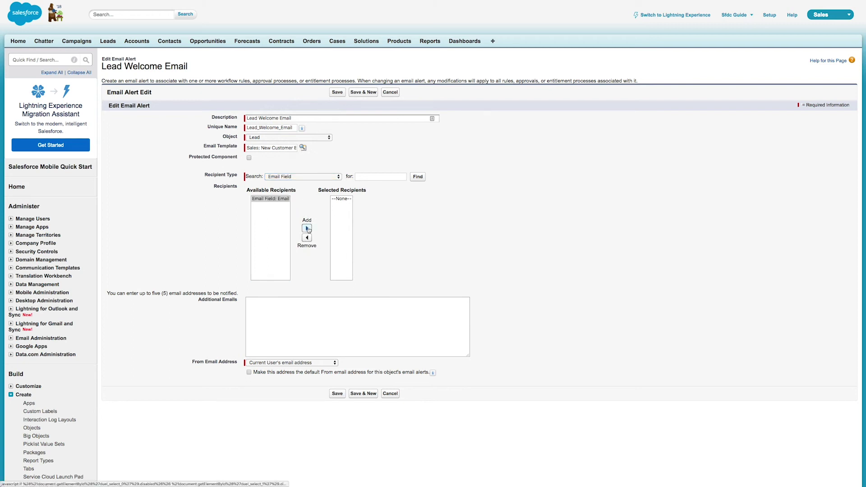
left_click(395, 234)
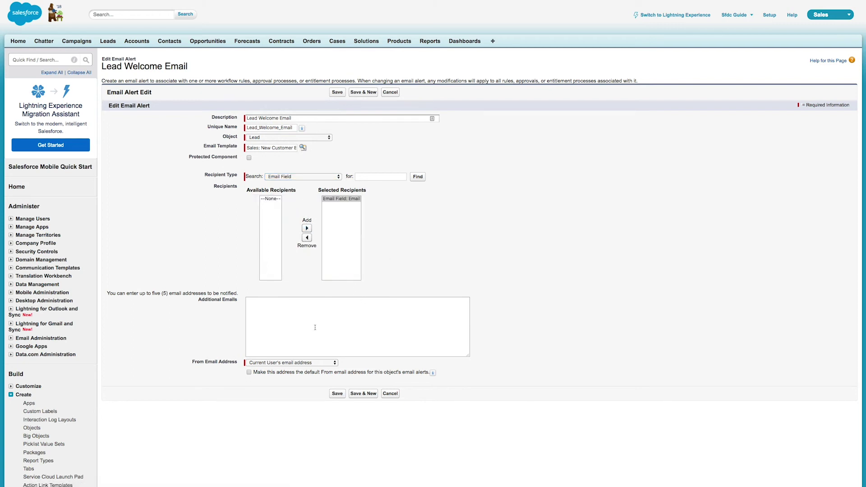
left_click(285, 363)
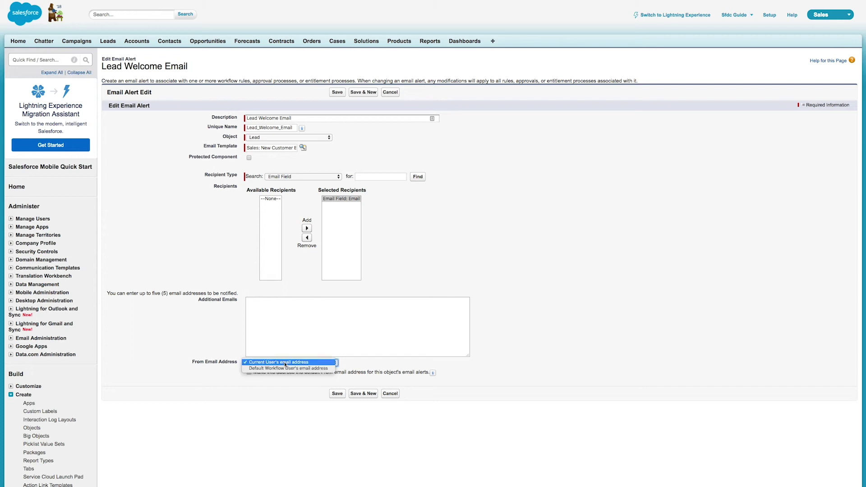
left_click(313, 363)
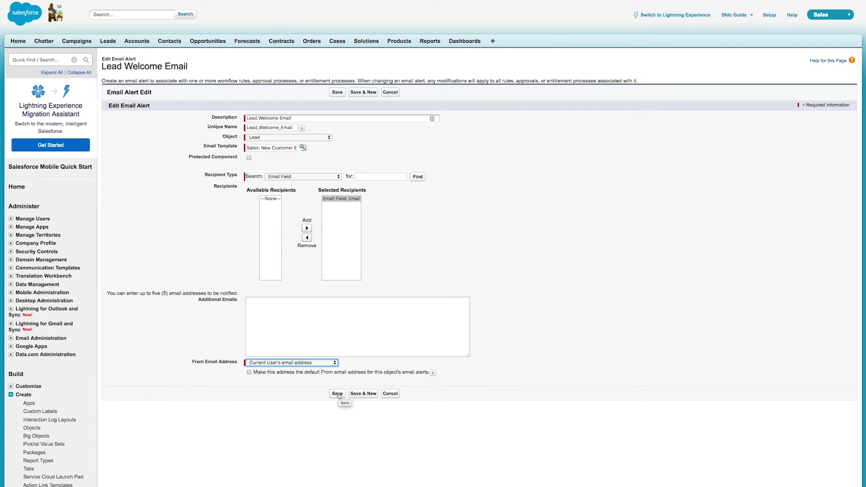
Add an organization-wide sender address allowed for all profiles, then go back to Process Builder.
left_click(51, 60)
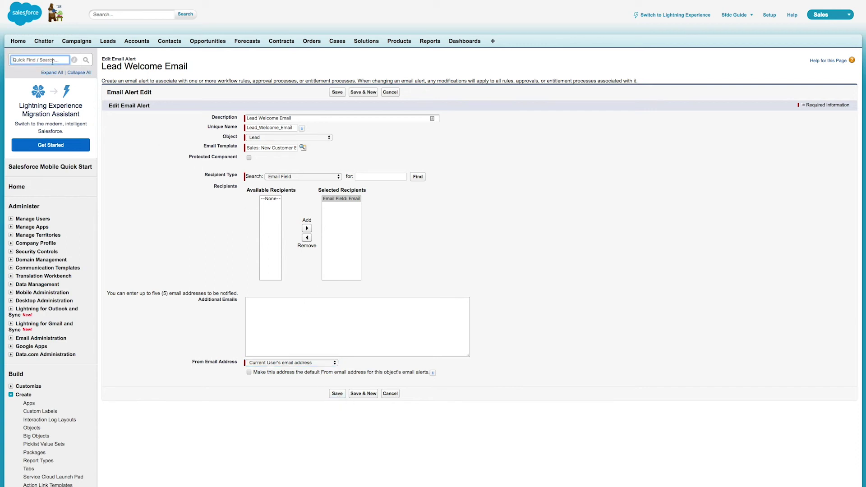
type("org-")
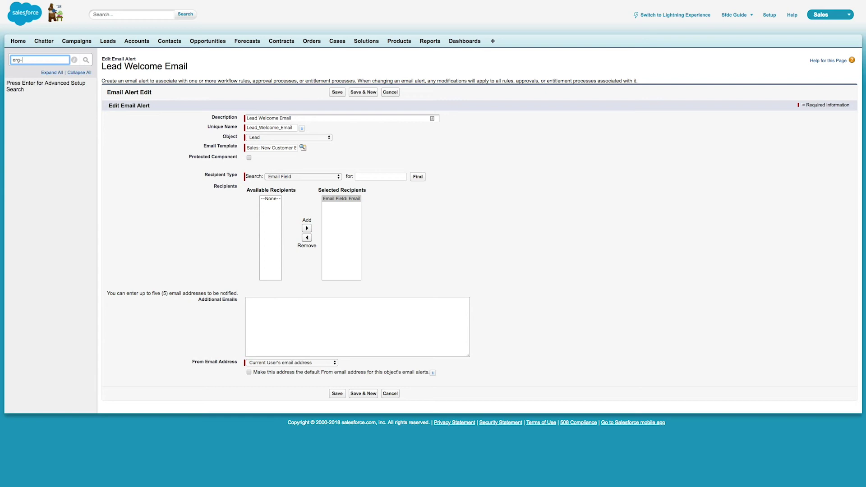
key("BackSpace")
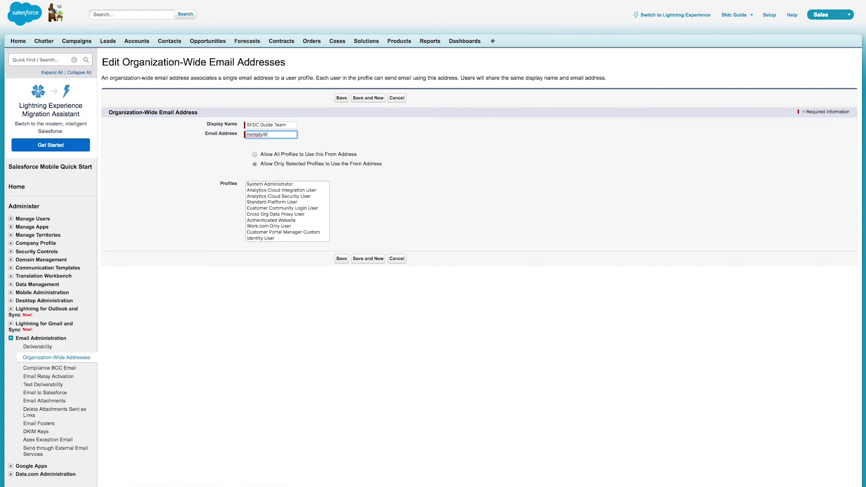
key("Tab")
left_click(263, 154)
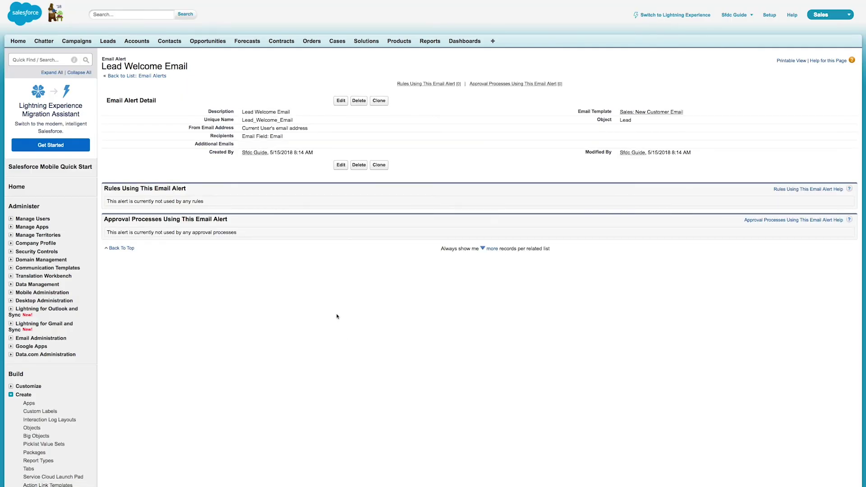
left_click(63, 15)
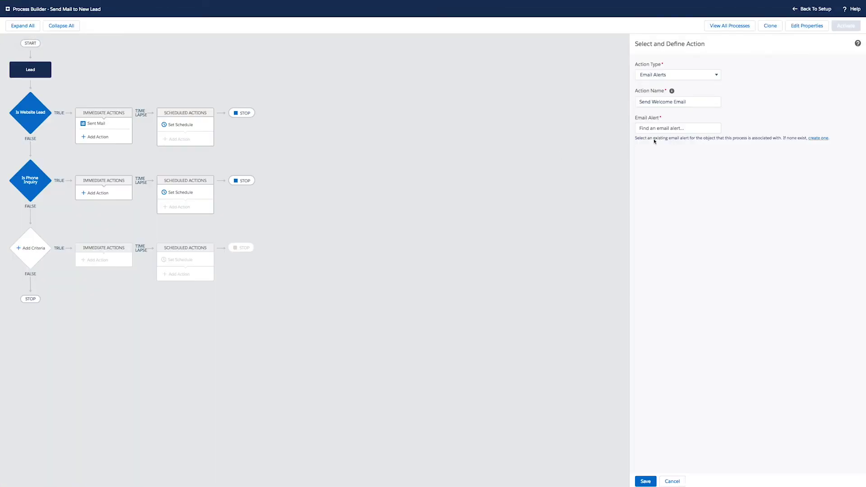
Link Send Welcome Email to the Lead_Welcome_Email alert, save it, and start another action.
left_click(661, 130)
type("Lead")
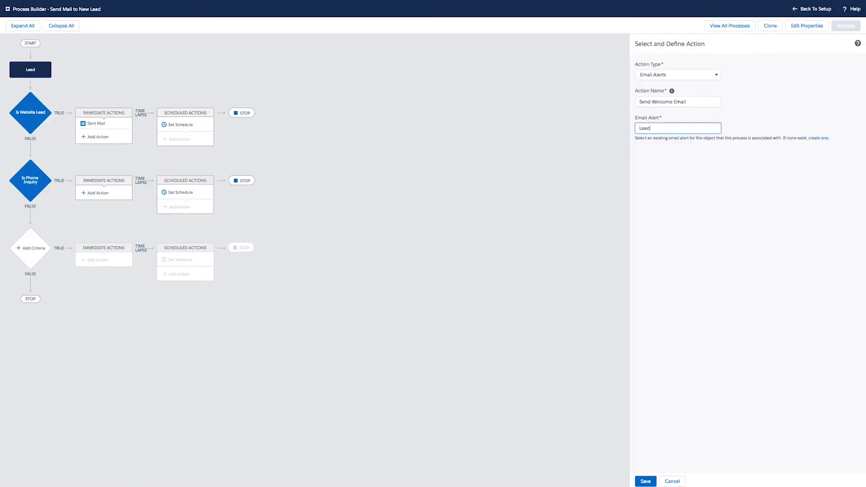
left_click(661, 143)
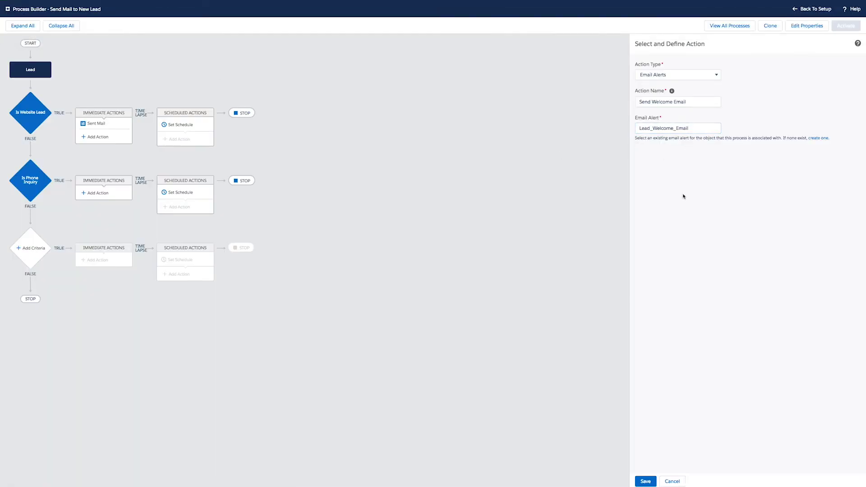
left_click(645, 481)
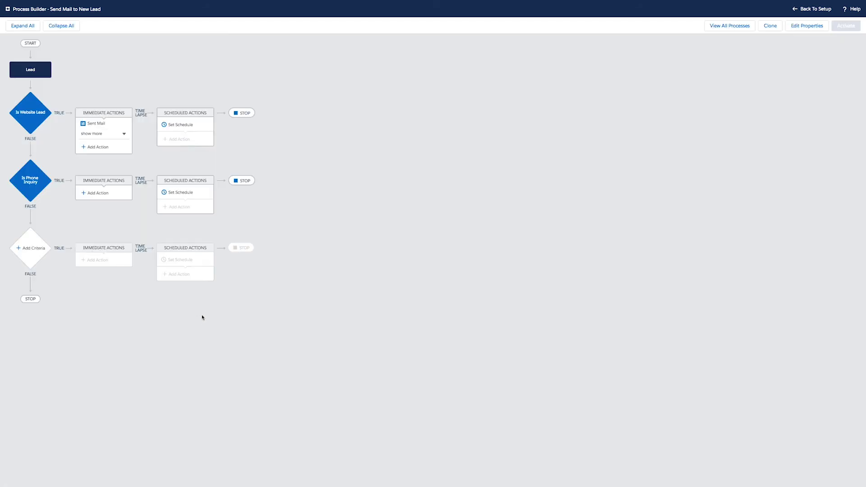
left_click(123, 134)
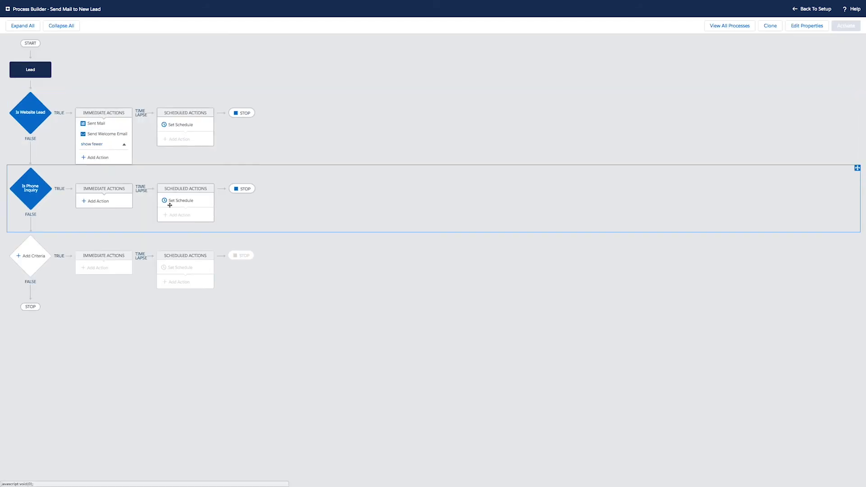
left_click(107, 205)
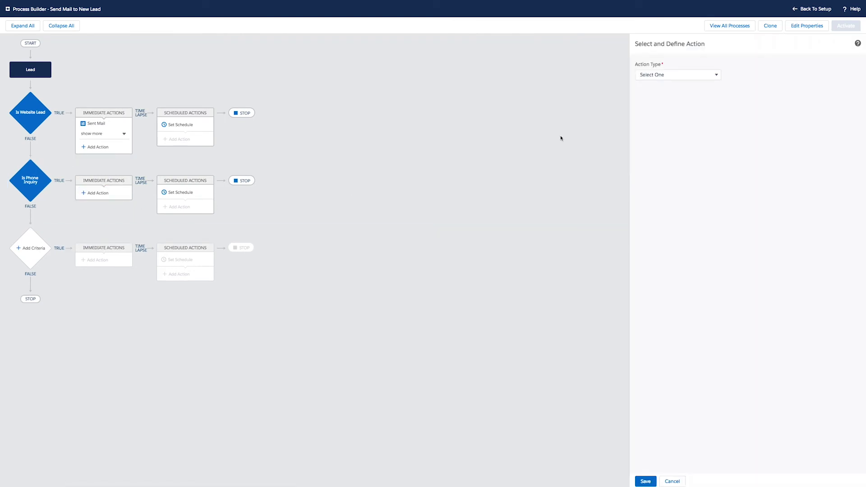
Make a Create a Record action named 'Phone Call' that creates a Task.
left_click(678, 75)
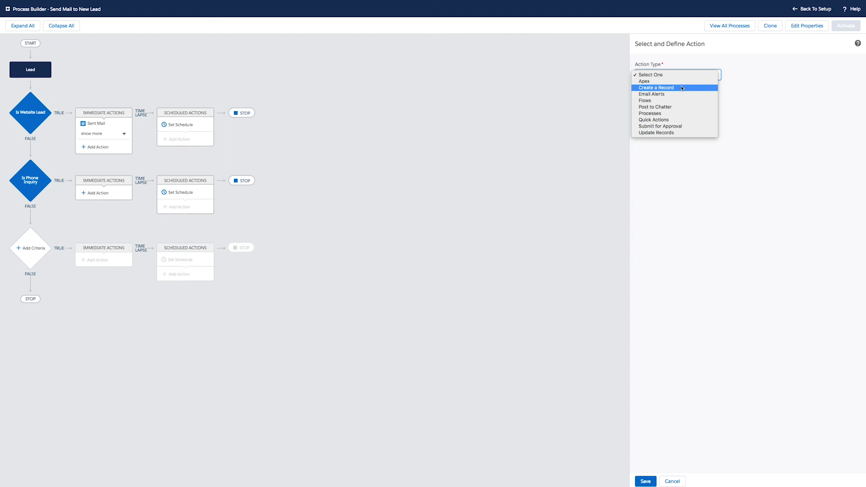
left_click(681, 88)
left_click(668, 100)
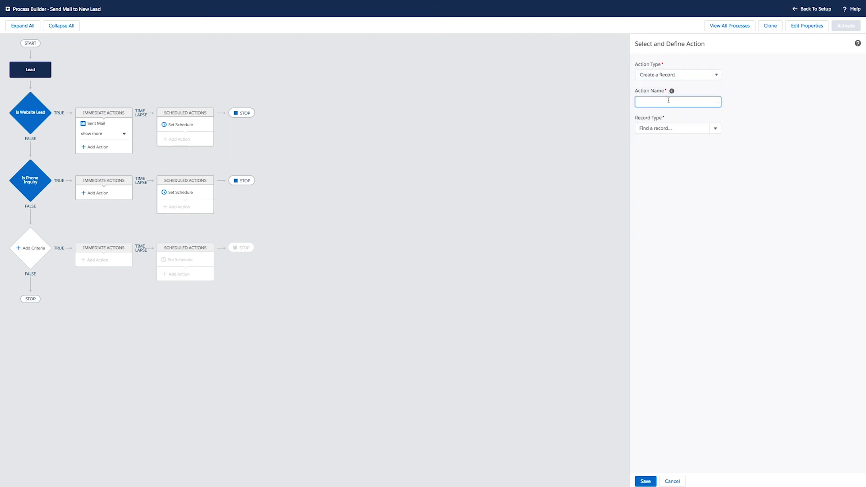
type("Phone Call")
left_click(674, 129)
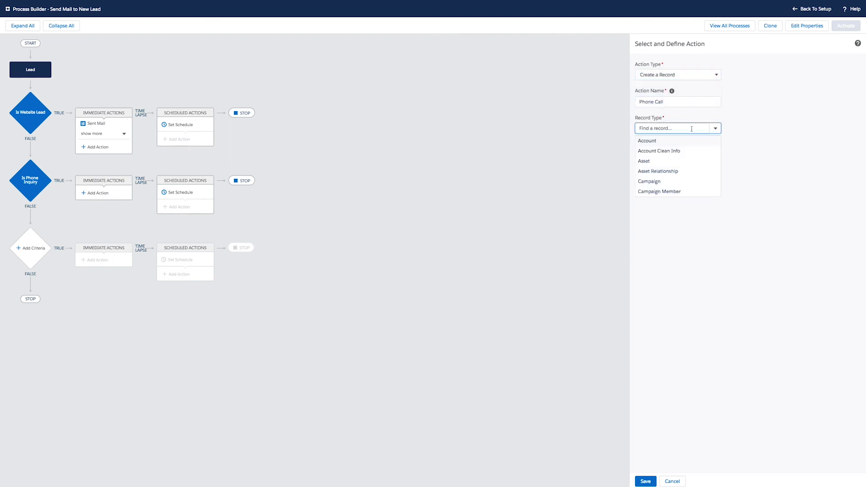
type("call")
left_click(658, 140)
Assign the task to the lead's Owner ID, with Priority Normal and Status Completed.
left_click(760, 165)
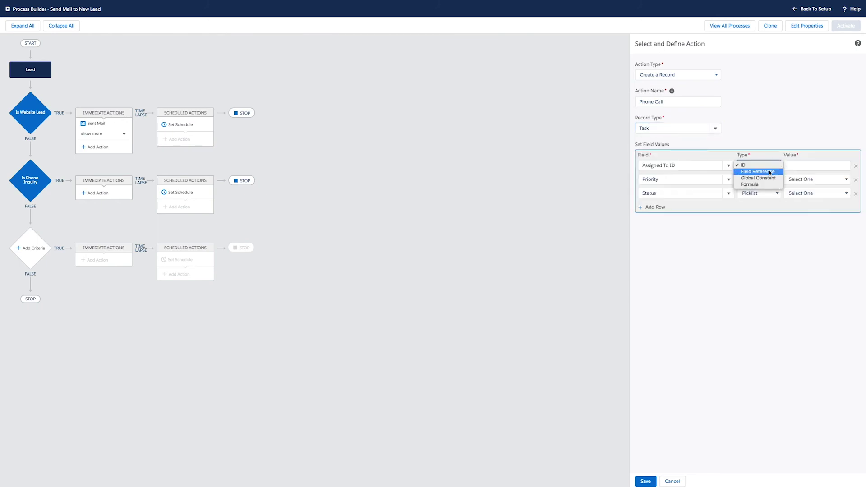
left_click(748, 172)
left_click(801, 165)
type("owner")
left_click(382, 251)
left_click(520, 311)
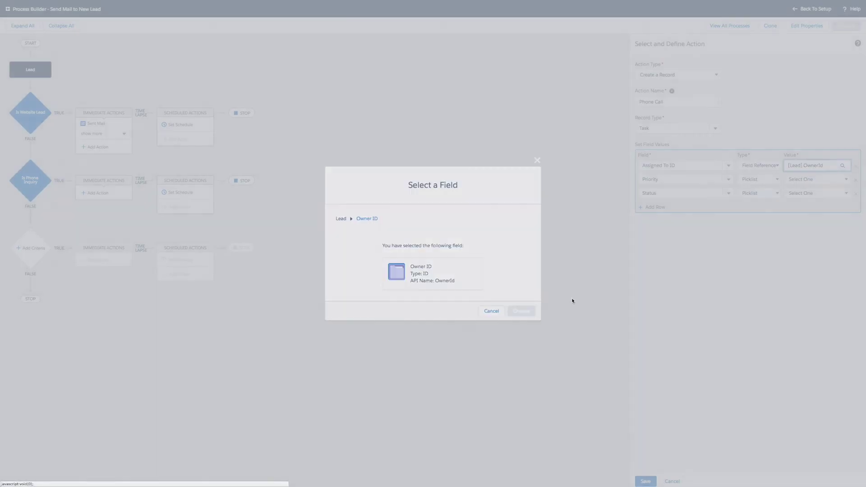
left_click(800, 179)
left_click(795, 192)
left_click(816, 193)
left_click(796, 212)
Add a Related To ID field referencing the lead's ID and save the action.
left_click(653, 207)
left_click(667, 207)
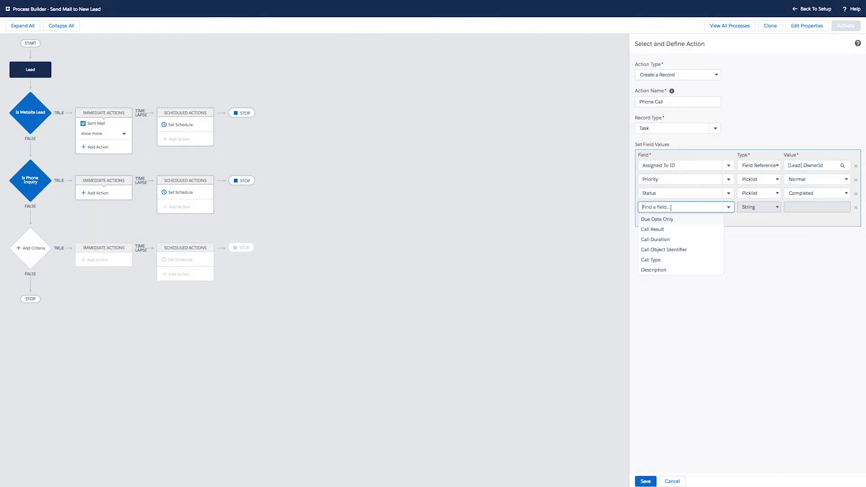
type("related")
left_click(653, 219)
left_click(801, 206)
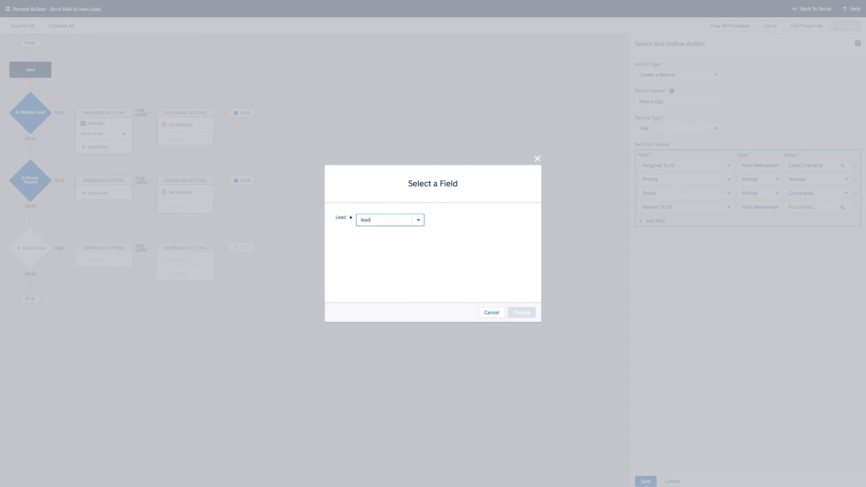
left_click(387, 232)
left_click(514, 309)
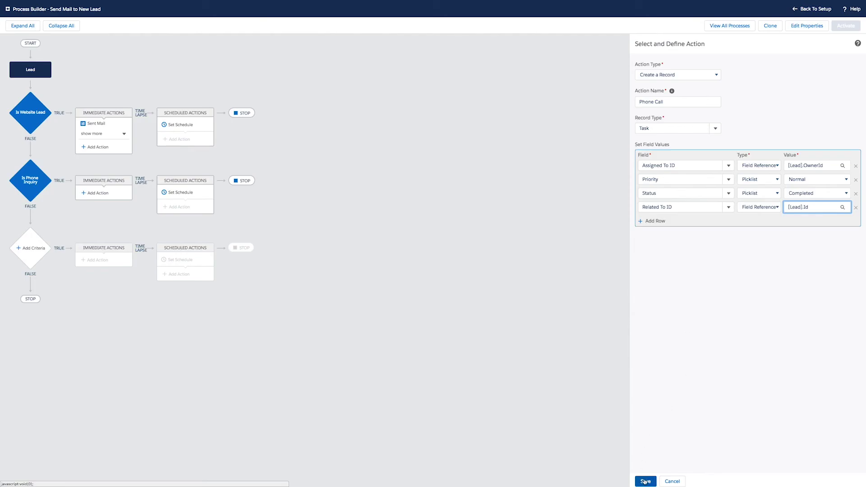
key("Return")
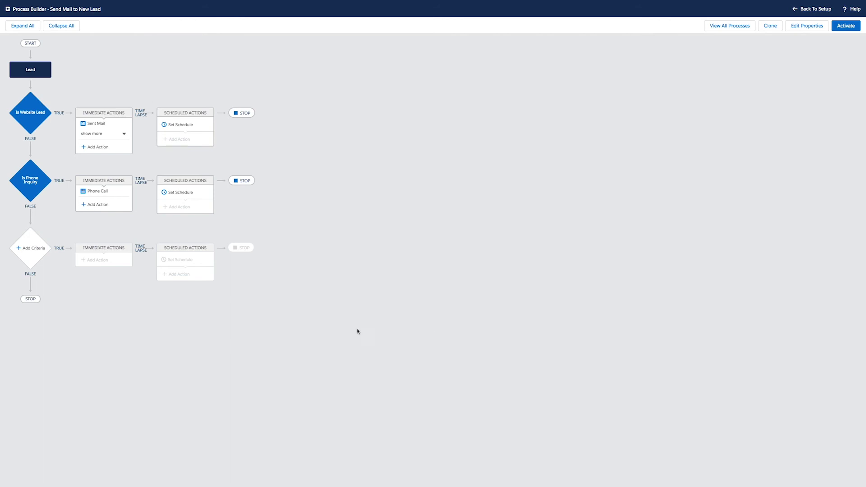
left_click(184, 193)
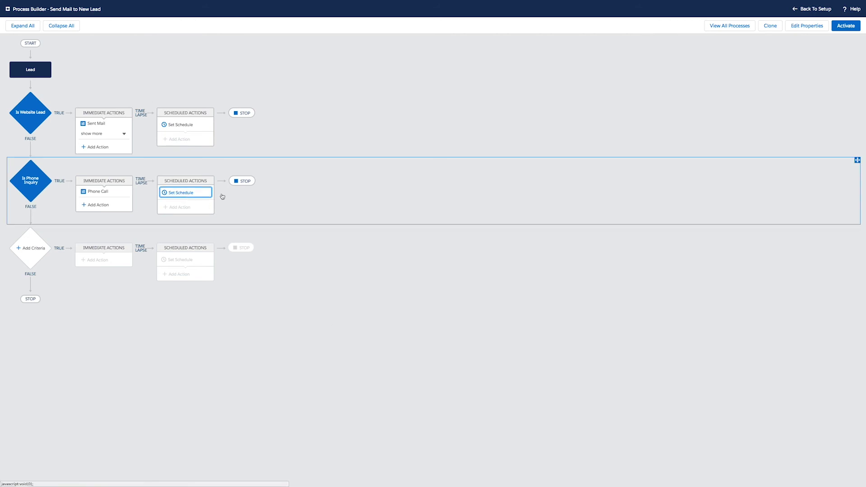
left_click(657, 67)
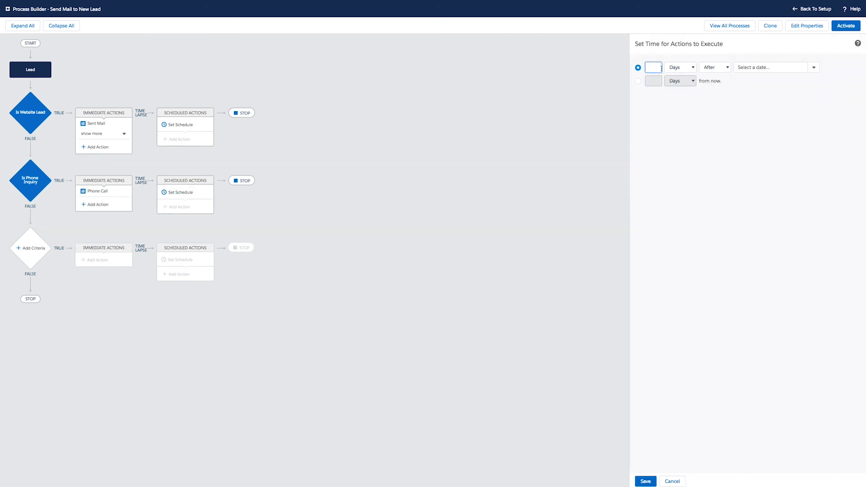
left_click(752, 67)
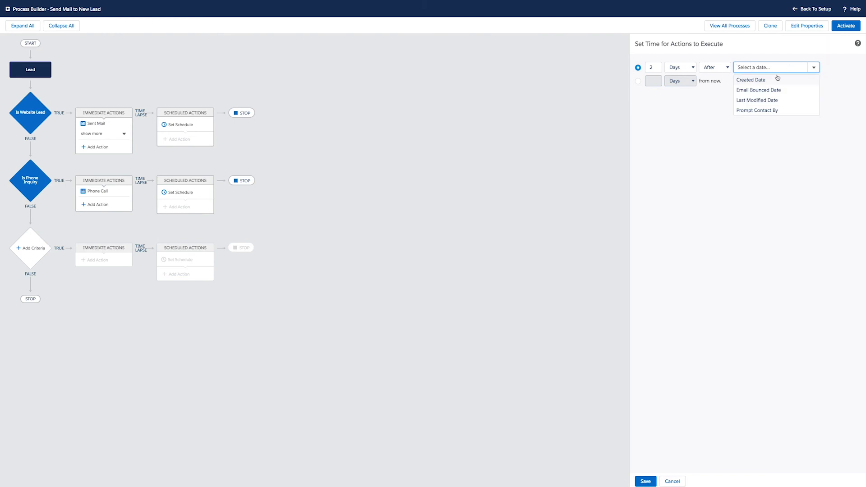
left_click(765, 80)
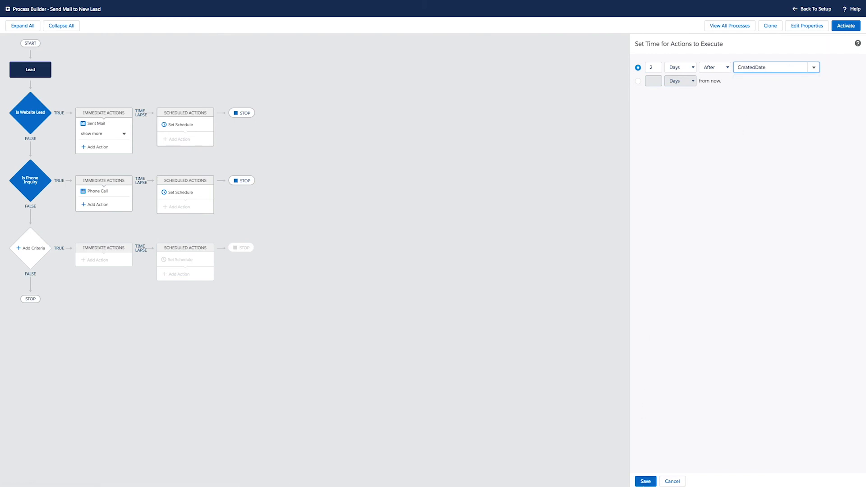
left_click(645, 481)
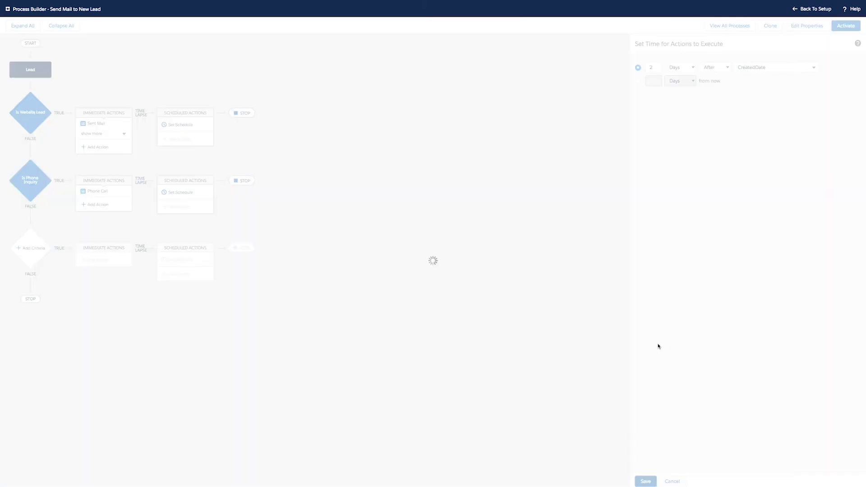
left_click(188, 206)
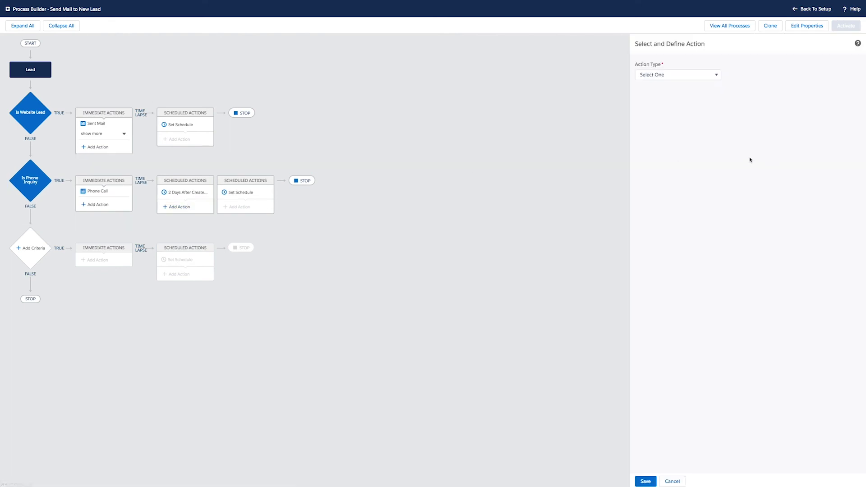
left_click(684, 76)
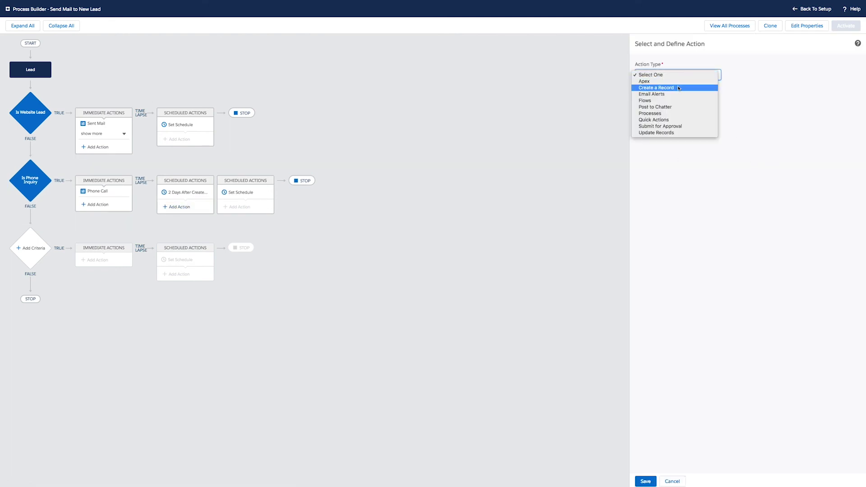
left_click(676, 94)
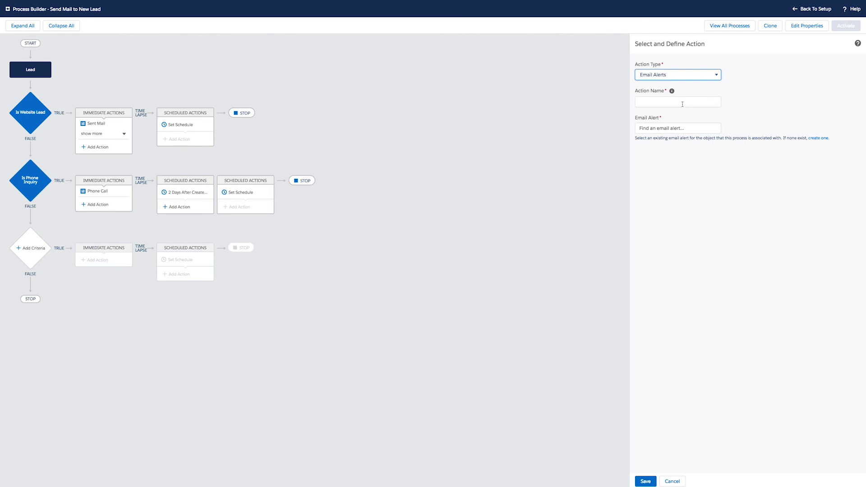
left_click(698, 102)
type("Follow Up Alert")
key("Tab")
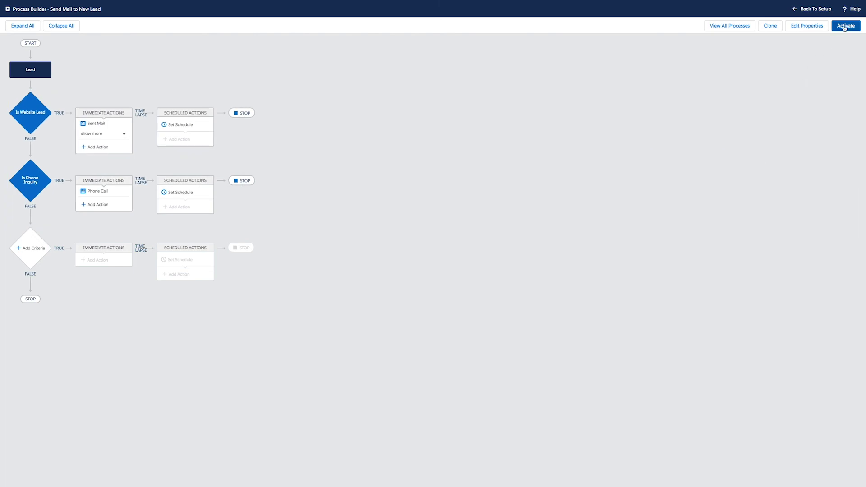
Activate Send Mail to New Lead, expand its versions in the process list, and begin cloning it.
left_click(845, 25)
left_click(521, 281)
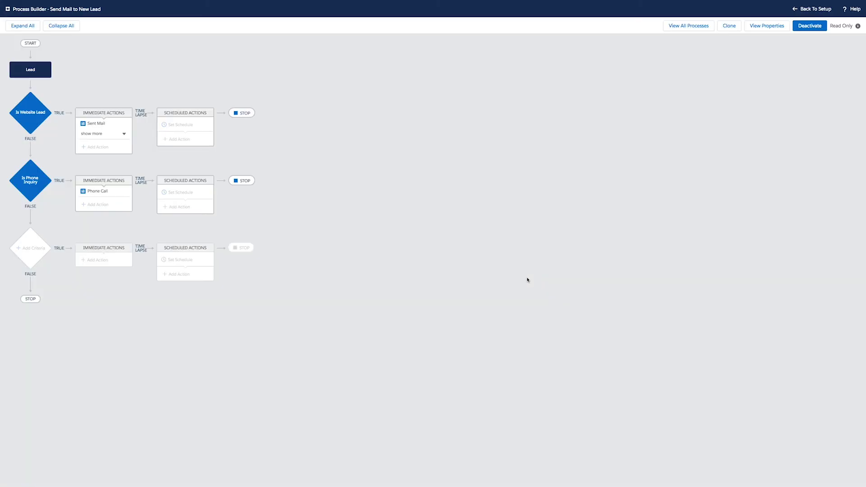
left_click(687, 29)
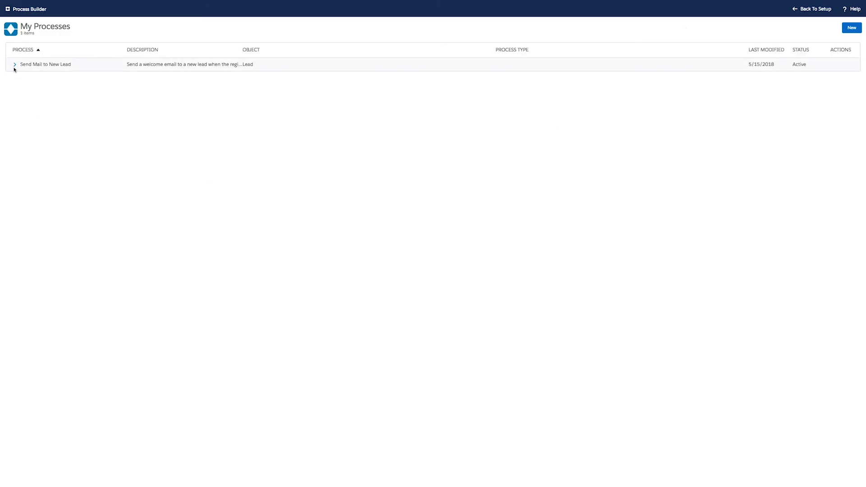
left_click(14, 65)
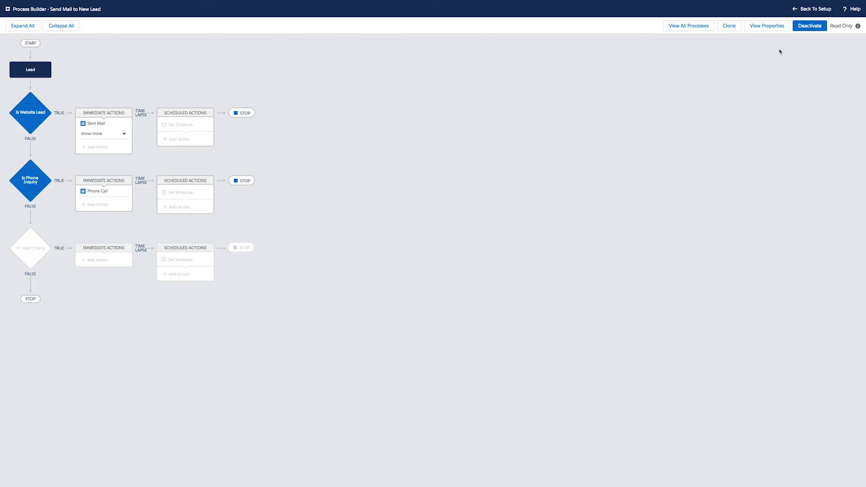
left_click(732, 26)
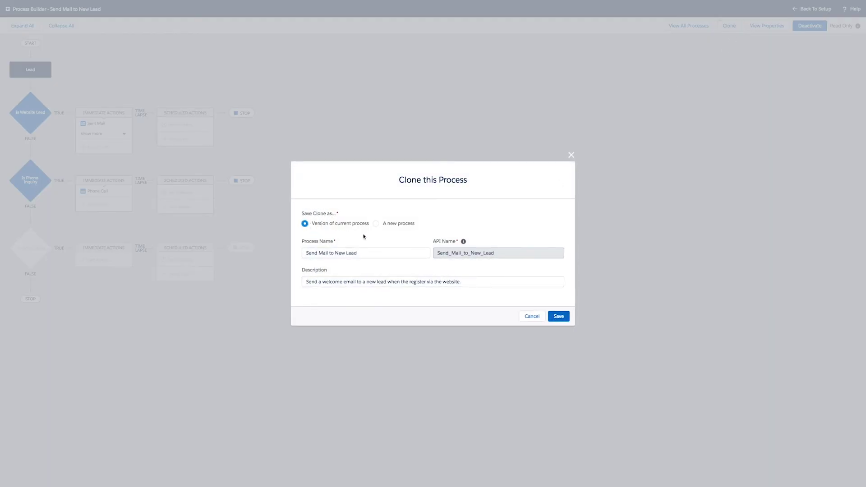
Save the clone as a new version and rename its action to 'Phone Call Action'.
left_click(557, 317)
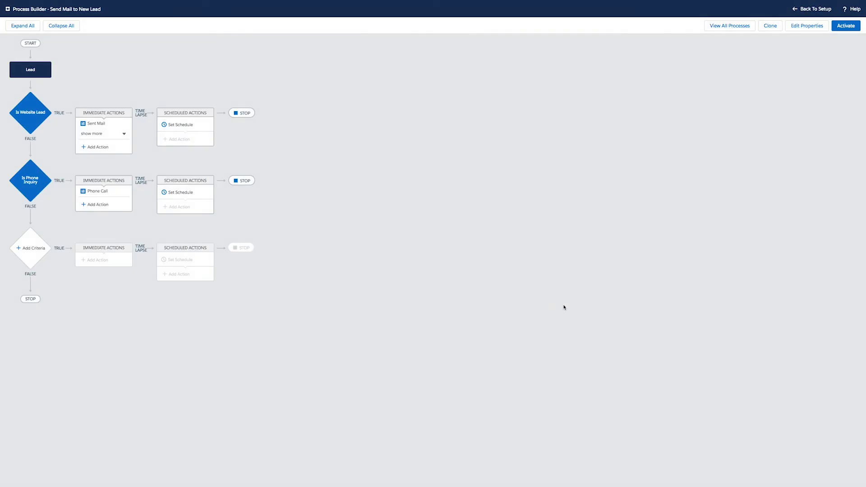
left_click(100, 198)
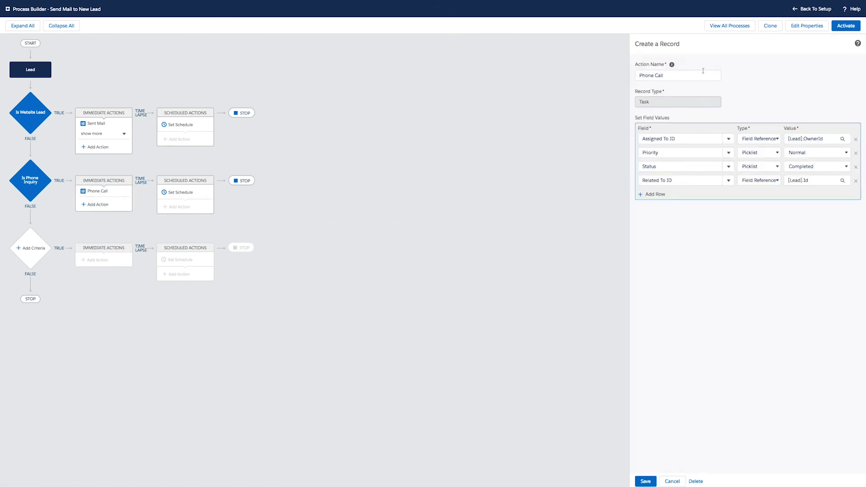
left_click(694, 75)
type("Action")
left_click(645, 482)
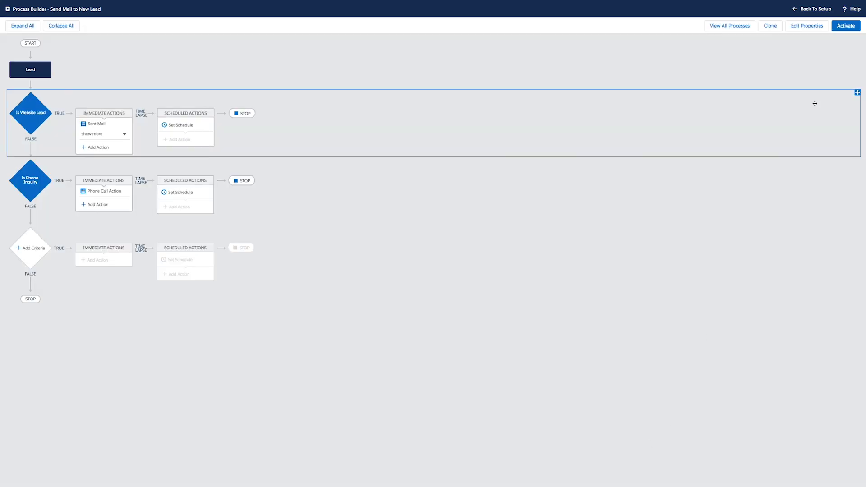
Activate the new version and return to the list of all processes.
left_click(844, 25)
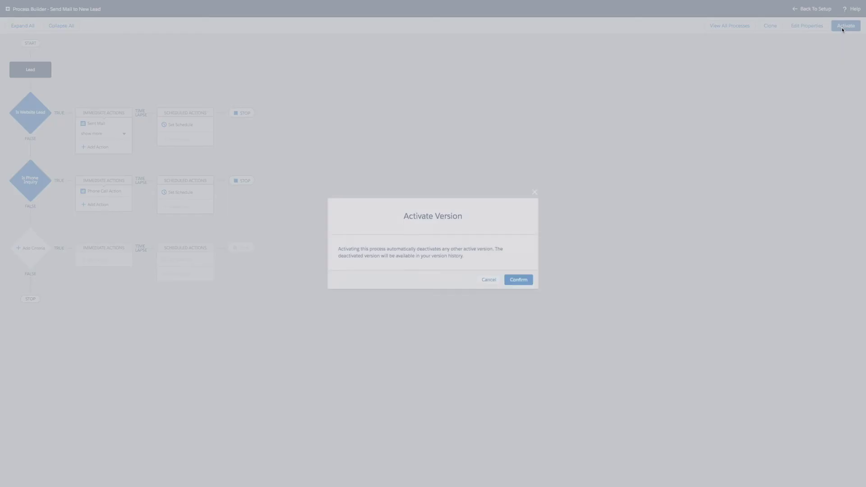
left_click(519, 281)
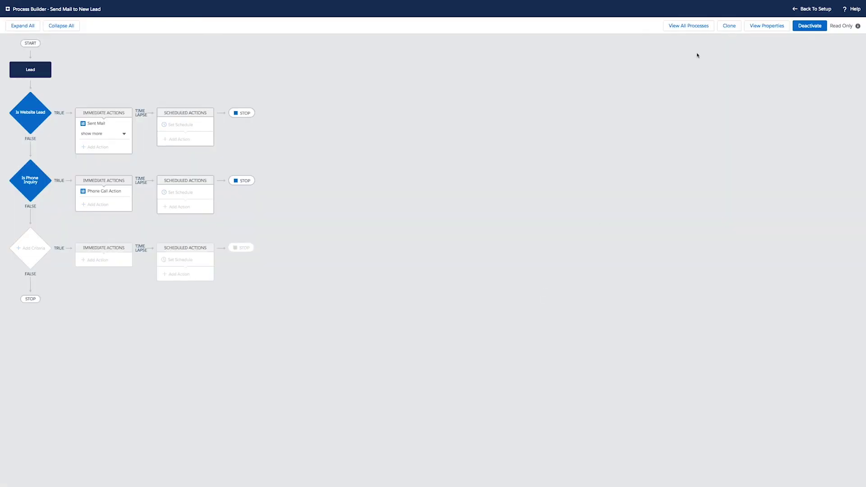
left_click(698, 26)
Expand Send Mail to New Lead in My Processes to list its two versions.
left_click(16, 65)
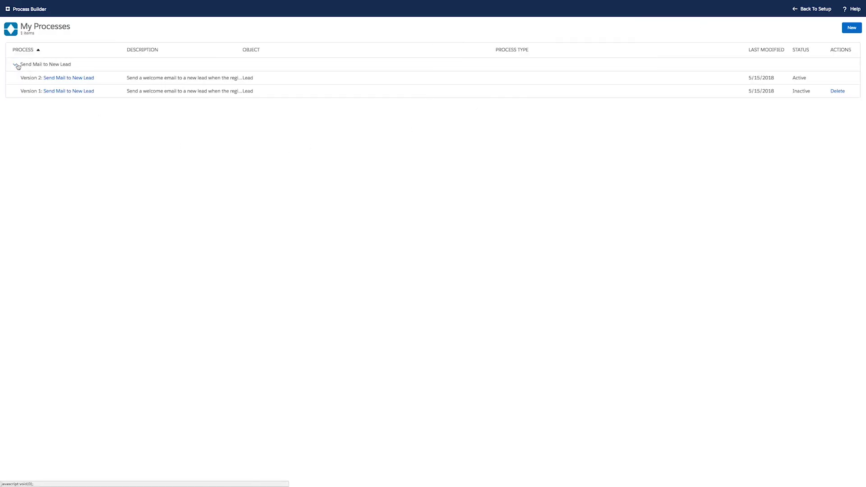